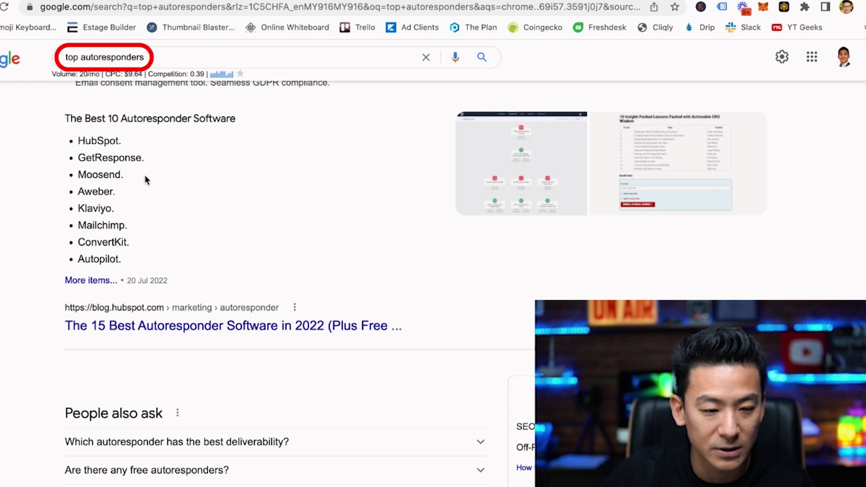
Highlight the featured list of top autoresponder names in Google, then deselect it.
mouse_move(77, 138)
left_mouse_down()
mouse_move(147, 191)
mouse_move(185, 256)
left_mouse_up()
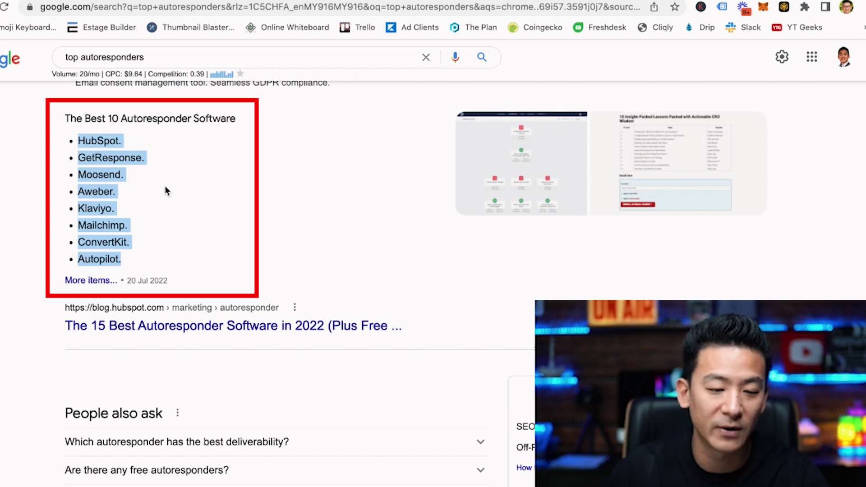
left_click(137, 182)
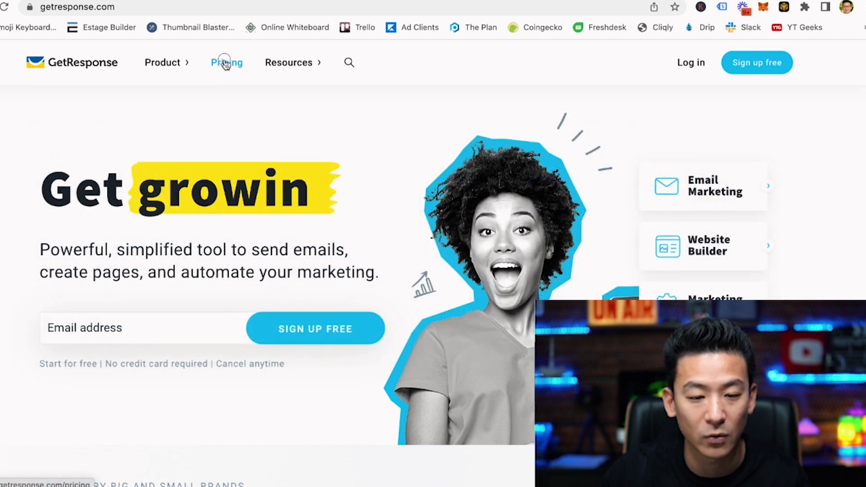
Open the GetResponse pricing page.
left_click(225, 64)
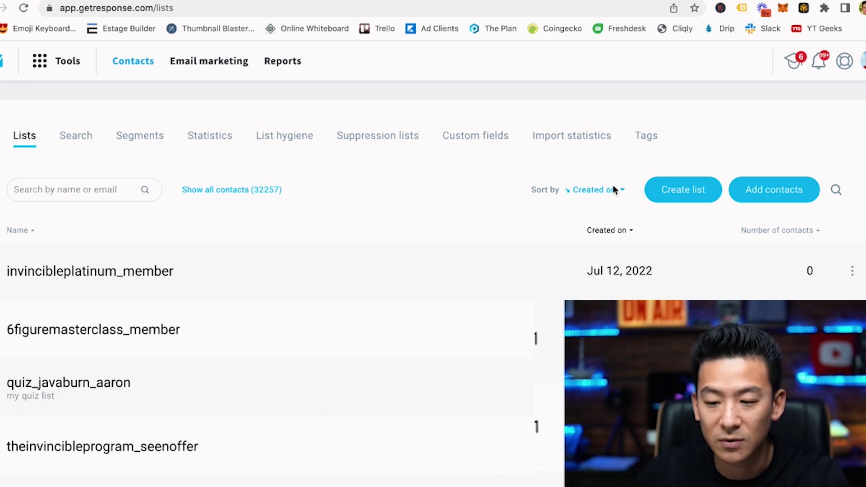
Create a new contact list named 'Demo List'.
left_click(686, 193)
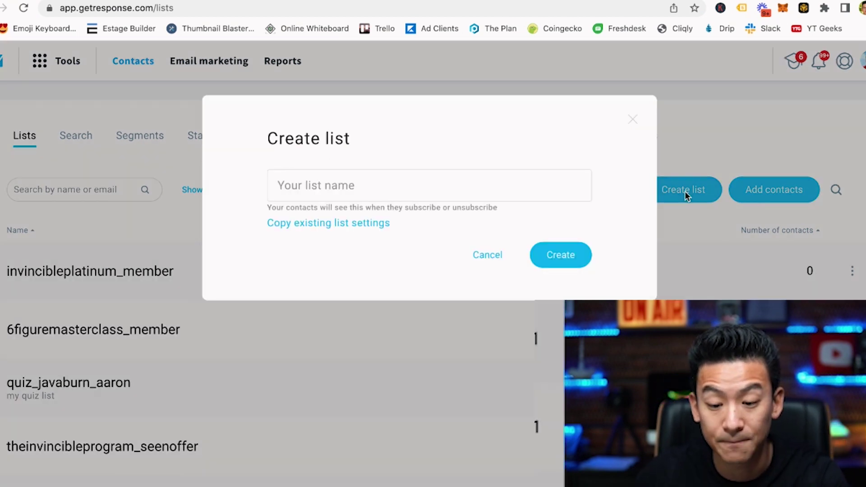
left_click(352, 186)
type("Demo List")
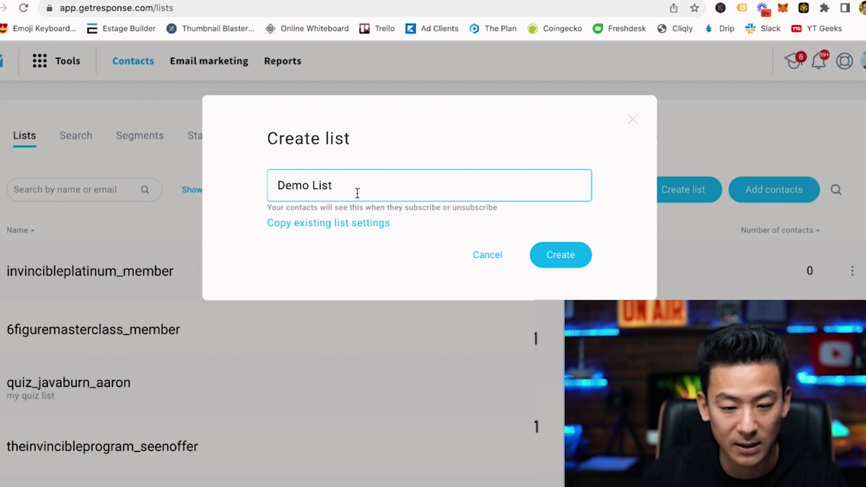
left_click(531, 261)
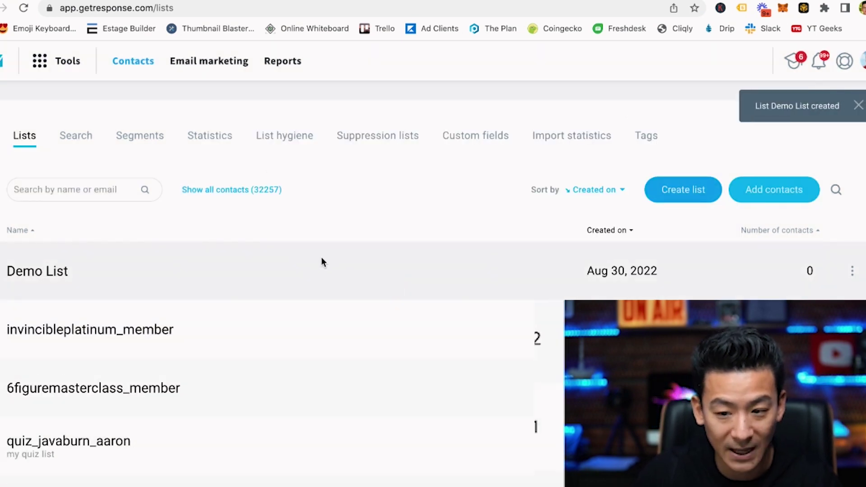
Open Demo List to view its contacts, which shows 0 contacts.
scroll(323, 250, "down", 20)
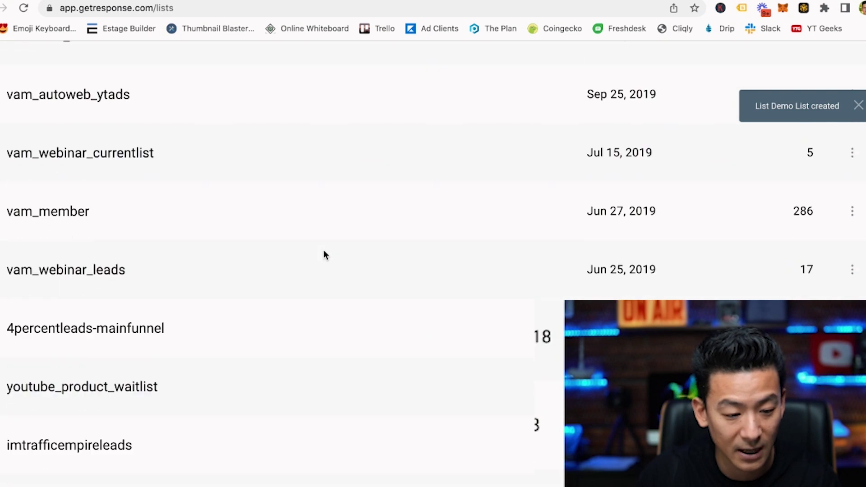
scroll(323, 250, "down", 15)
scroll(300, 278, "up", 15)
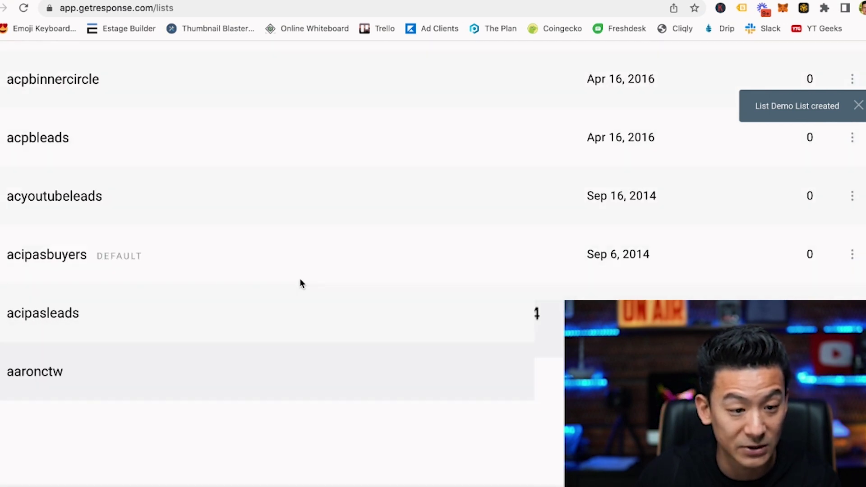
scroll(302, 278, "up", 20)
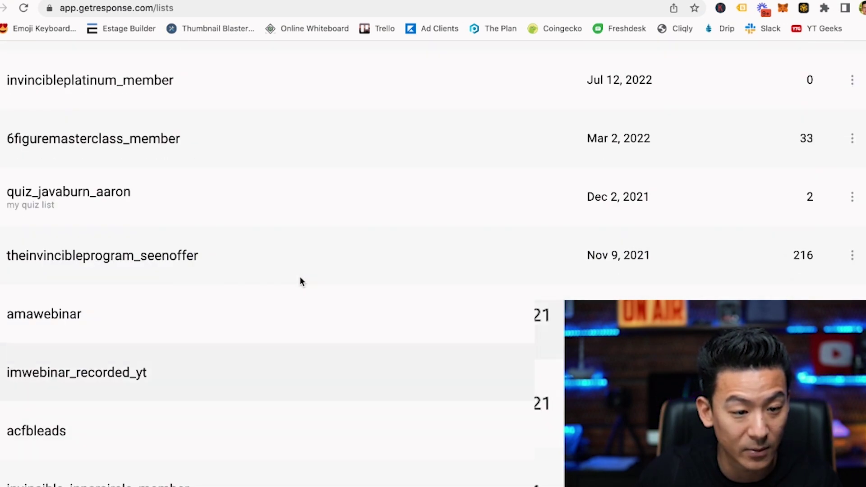
scroll(300, 280, "up", 3)
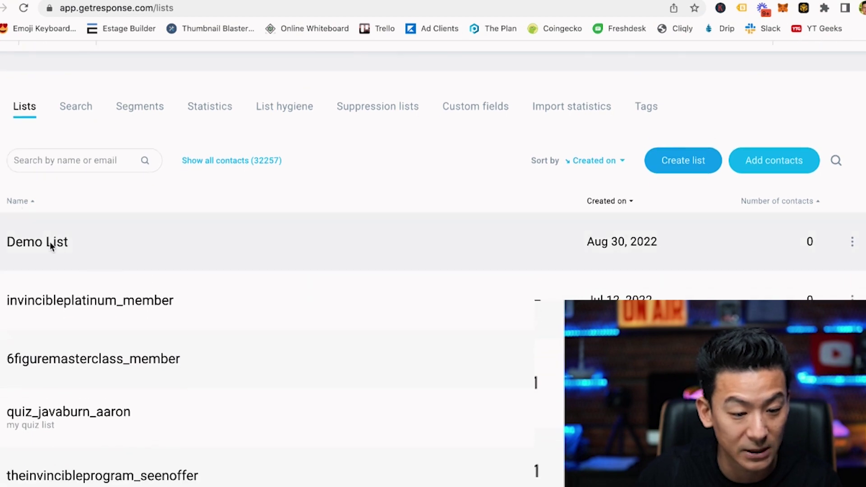
left_click(55, 245)
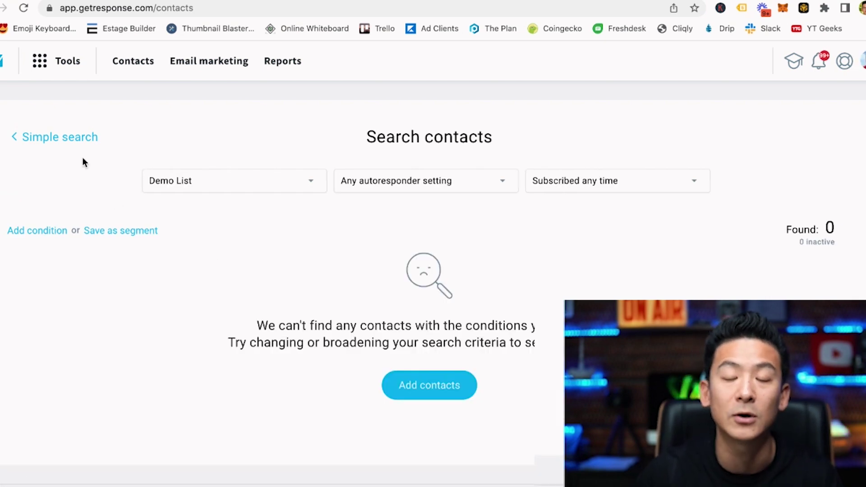
Start a new autoresponder from Tools > Autoresponders, choosing the older email creator.
left_click(39, 62)
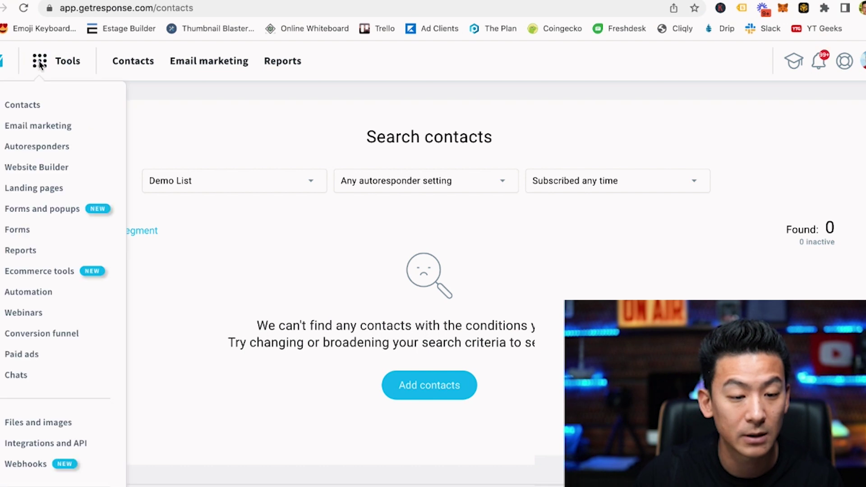
left_click(40, 149)
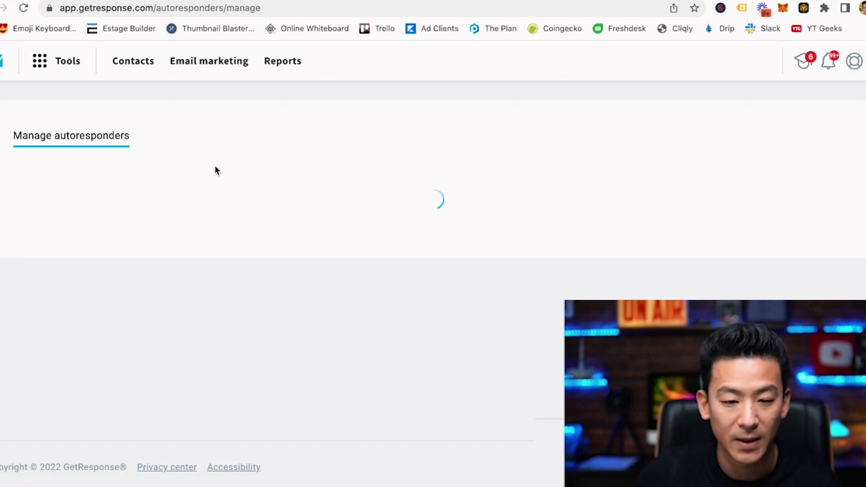
left_click(21, 191)
left_click(755, 189)
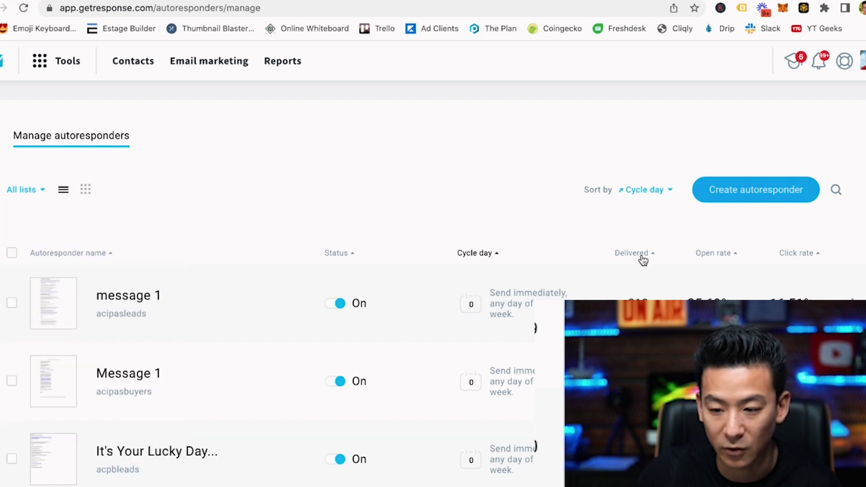
left_click(423, 382)
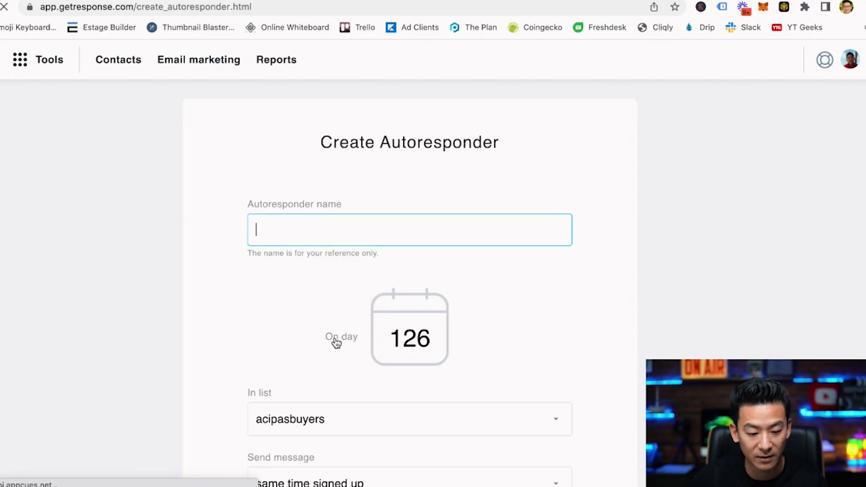
Name the autoresponder 'Welcome!' and set On day to 0.
scroll(185, 280, "down", 4)
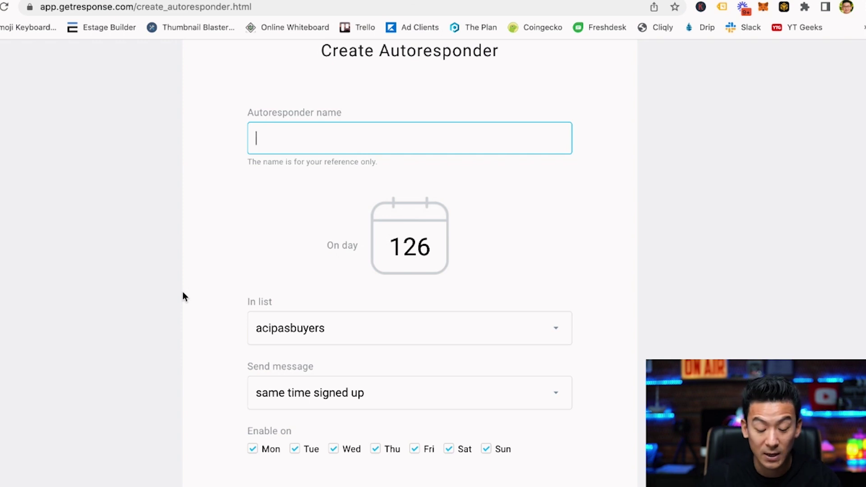
type("Welcome!")
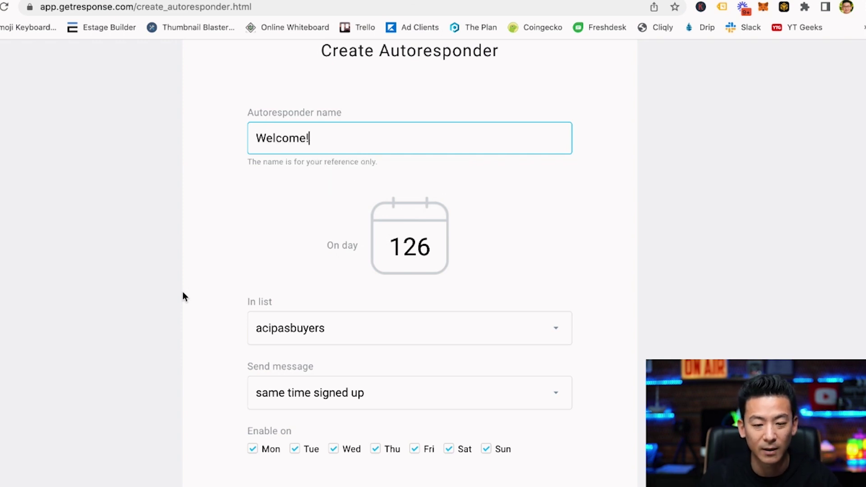
key("BackSpace")
key("BackSpace")
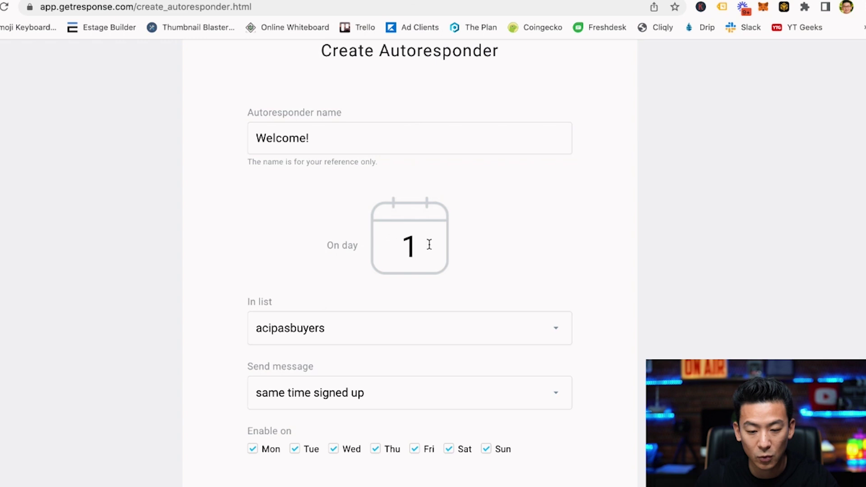
type("0")
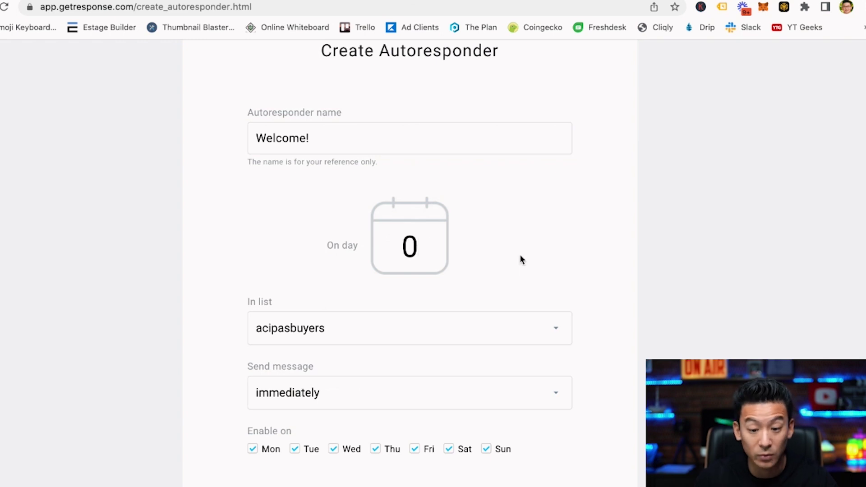
Assign the autoresponder to Demo List.
scroll(519, 256, "down", 4)
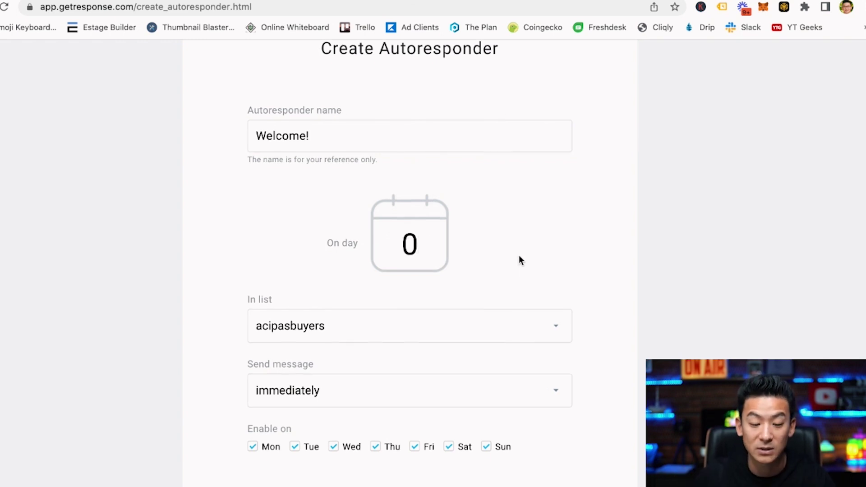
scroll(482, 296, "down", 1)
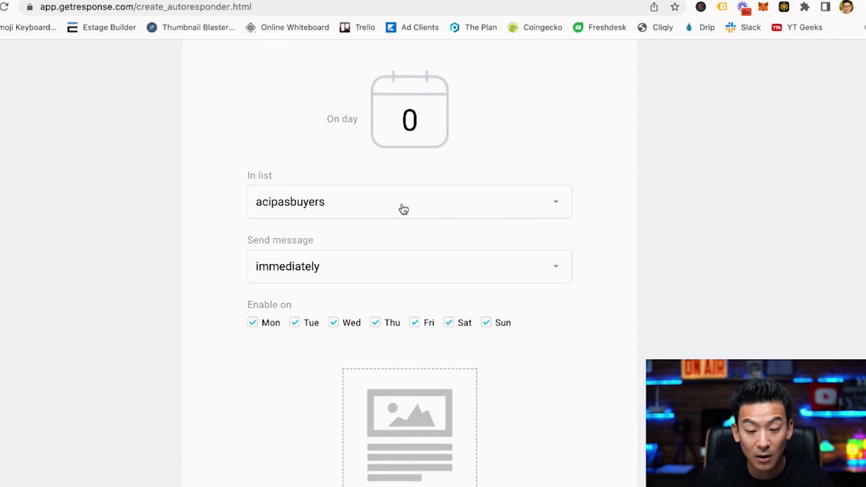
left_click(400, 212)
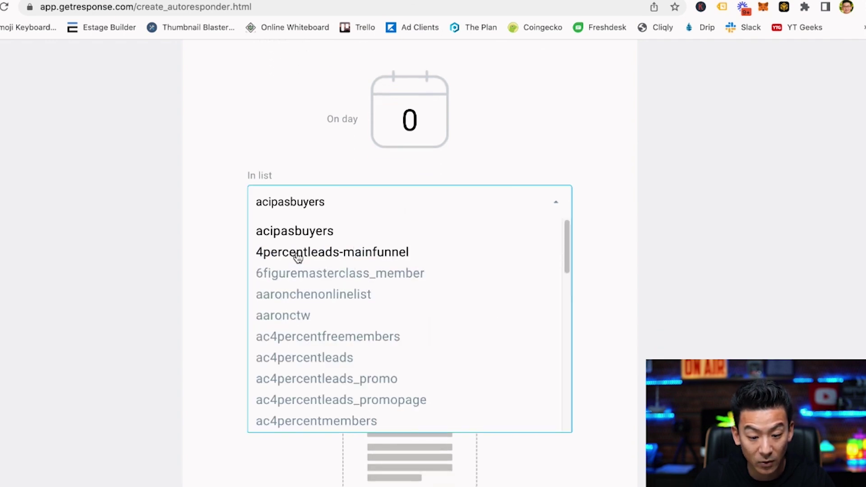
scroll(295, 289, "down", 6)
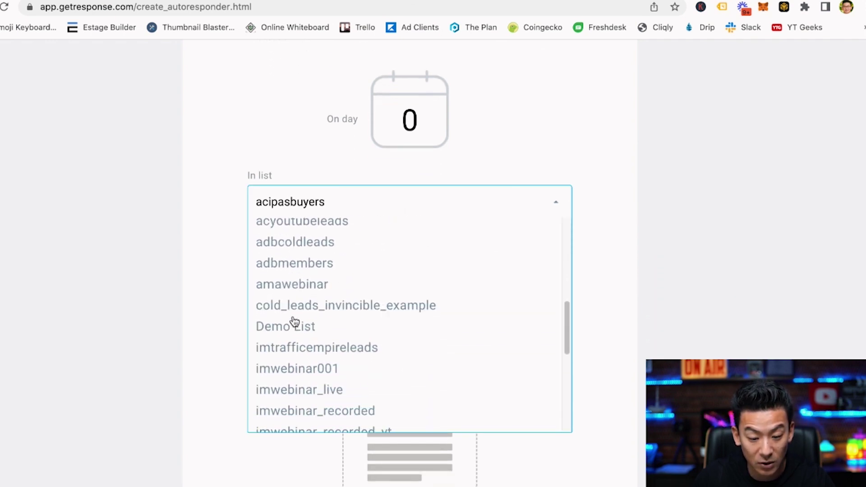
left_click(294, 326)
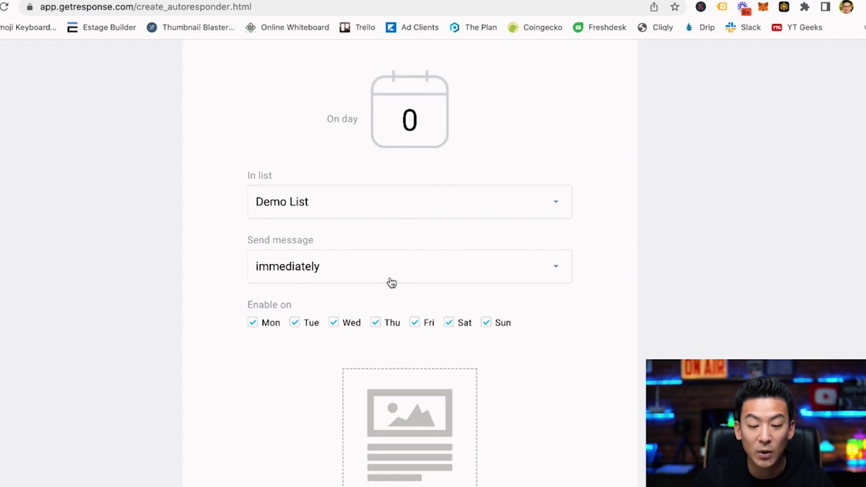
Keep the message sending immediately, and enter 1 in the day field.
scroll(455, 251, "down", 1)
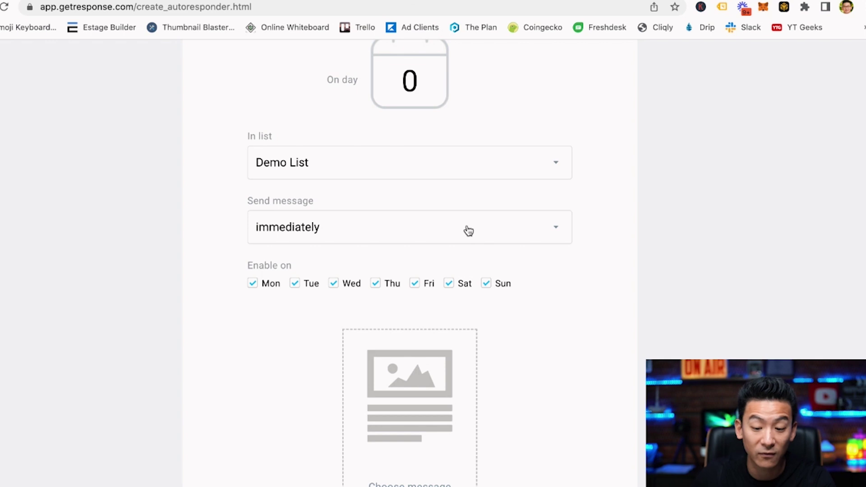
left_click(468, 230)
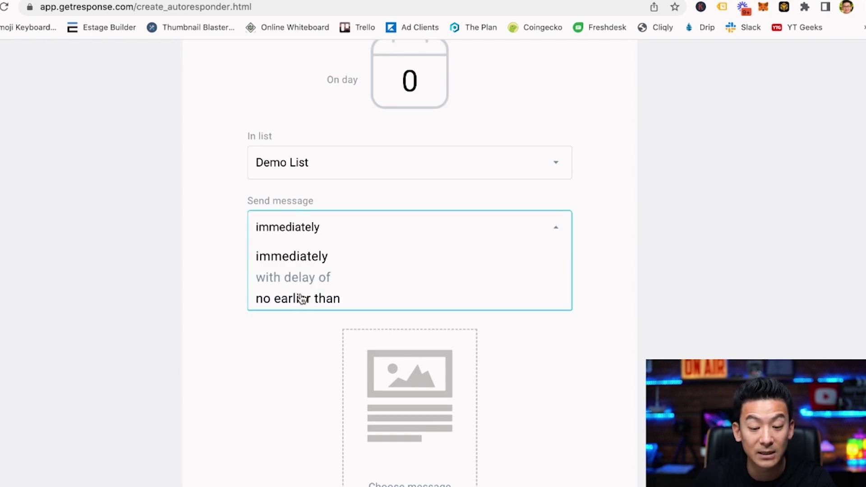
left_click(605, 269)
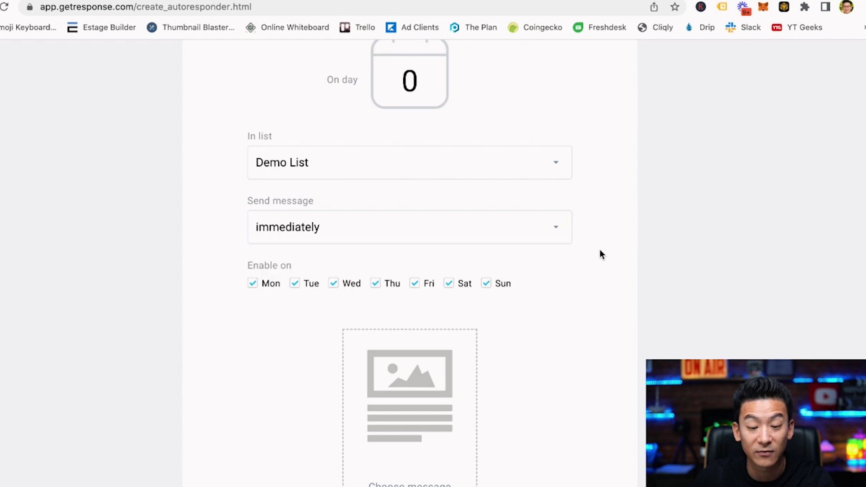
type("1")
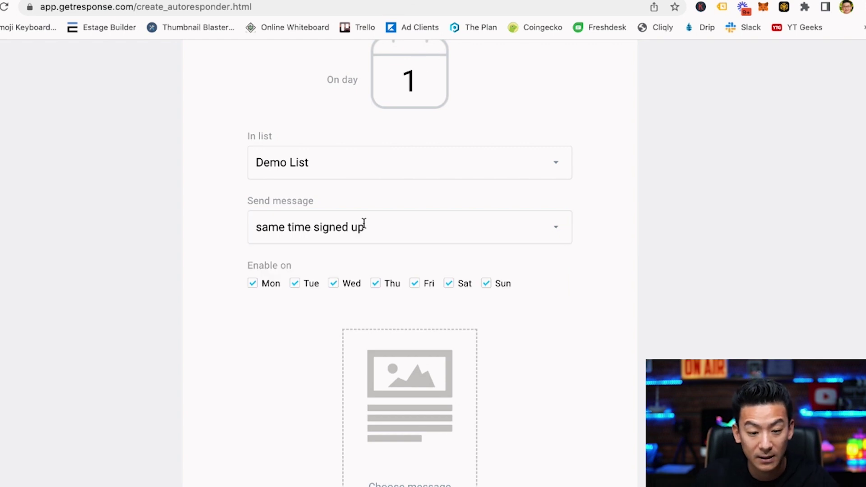
Try an exact send time of 08:00 in the recipient's time zone.
left_click(291, 232)
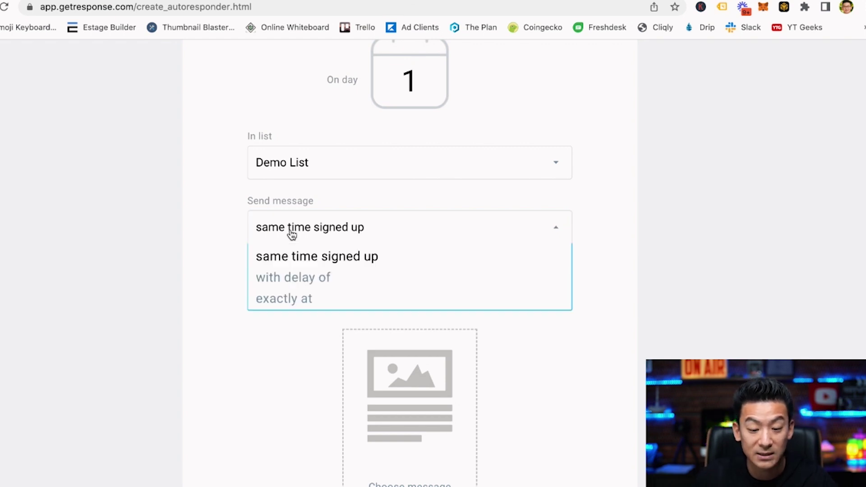
left_click(291, 299)
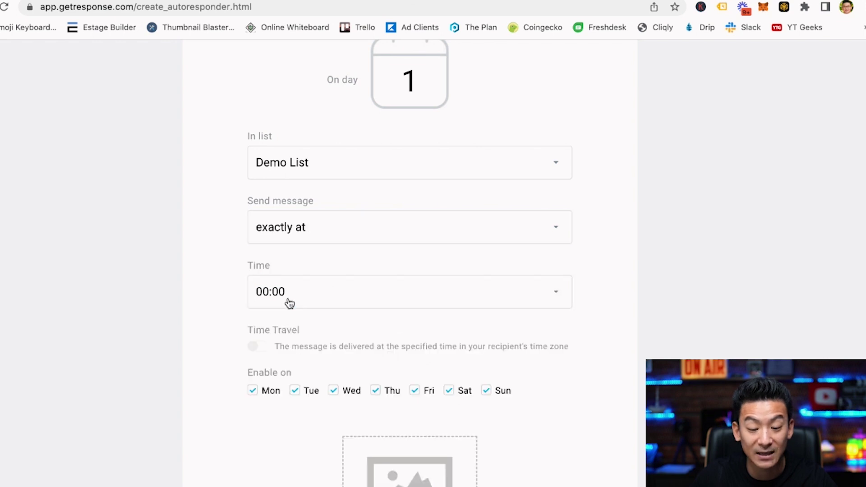
scroll(191, 273, "down", 1)
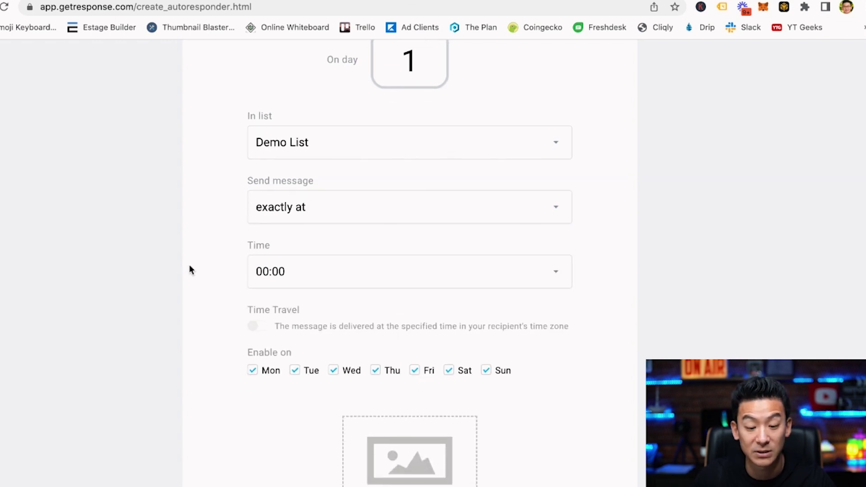
left_click(293, 267)
scroll(292, 370, "down", 2)
scroll(292, 394, "down", 5)
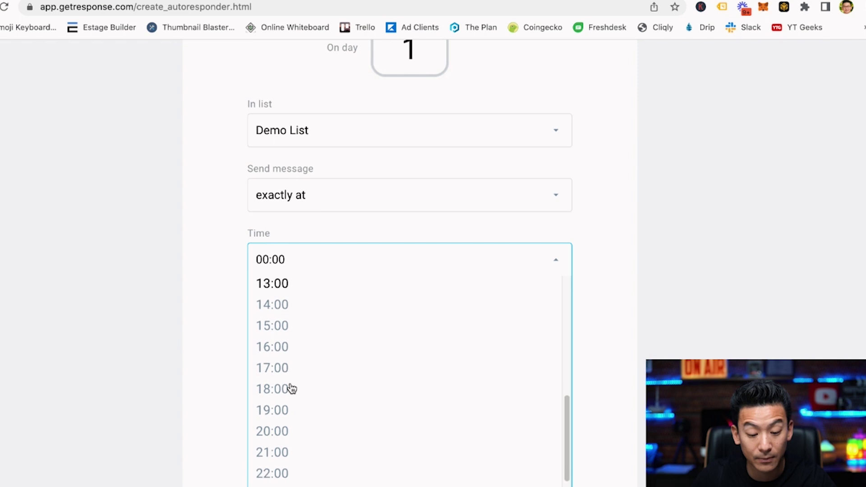
scroll(292, 388, "down", 4)
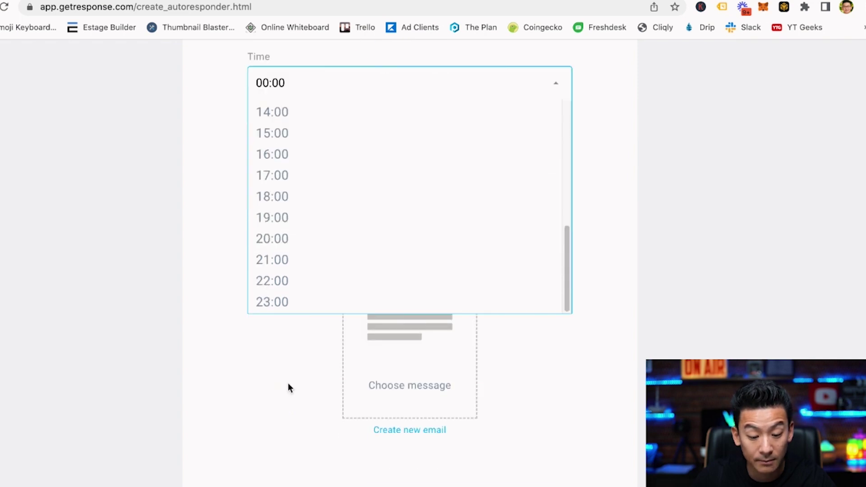
scroll(187, 218, "up", 4)
scroll(289, 338, "up", 3)
scroll(289, 337, "up", 1)
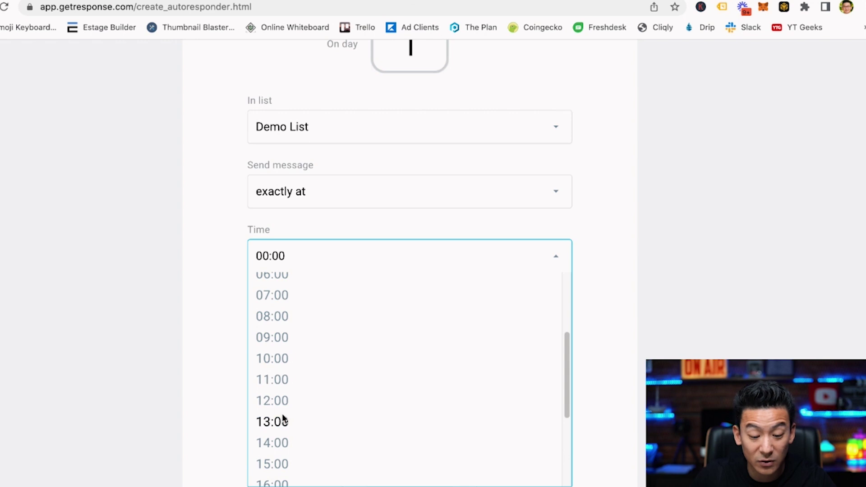
scroll(290, 327, "up", 1)
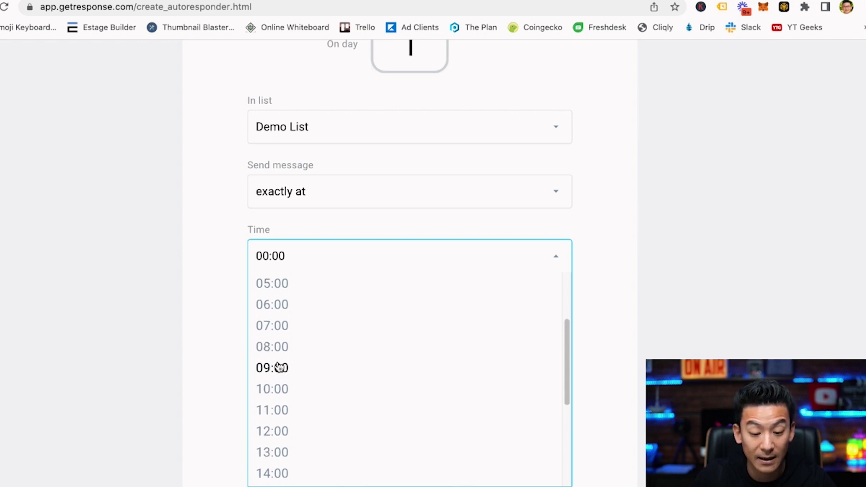
left_click(277, 349)
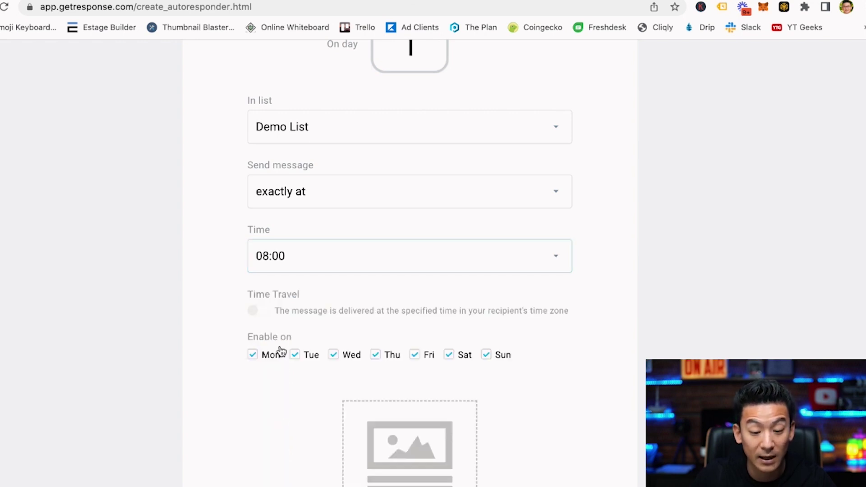
left_click(257, 314)
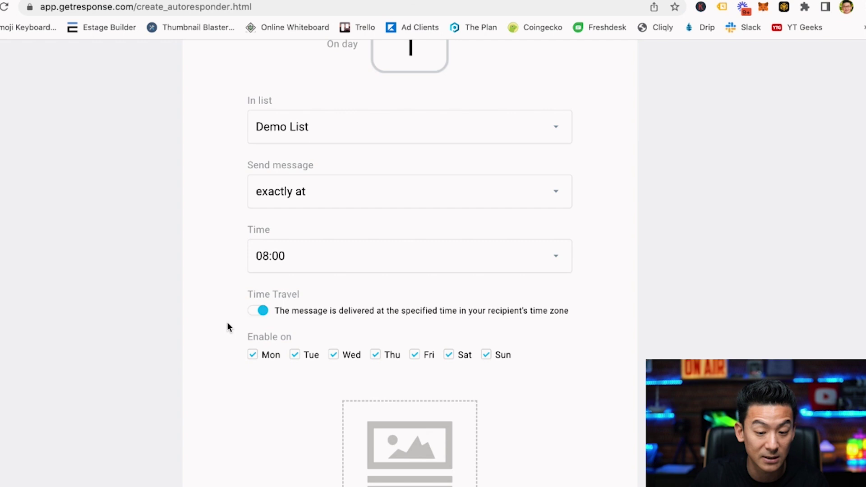
Set On day back to 0 and switch sending to immediately.
scroll(319, 307, "down", 3)
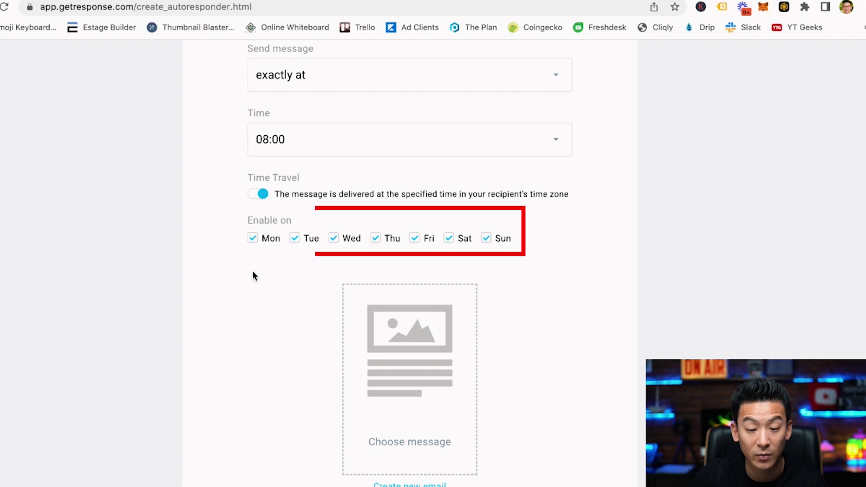
scroll(260, 291, "up", 3)
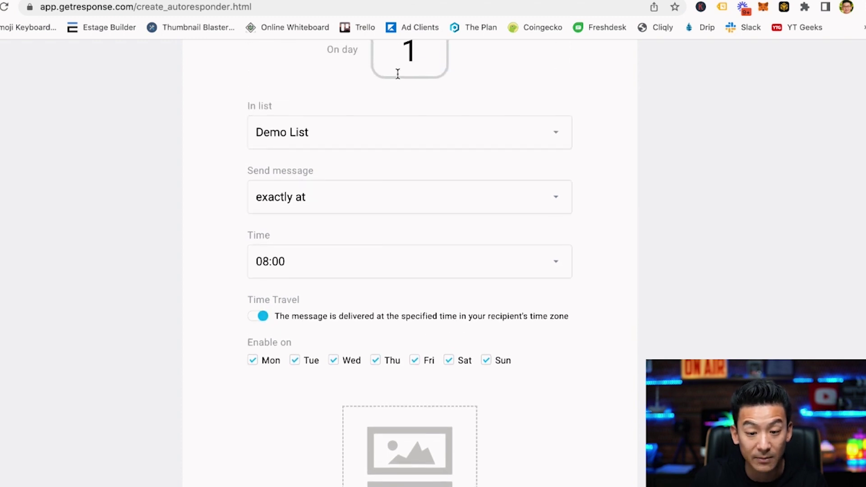
scroll(423, 72, "up", 1)
left_click(423, 74)
key("BackSpace")
type("0")
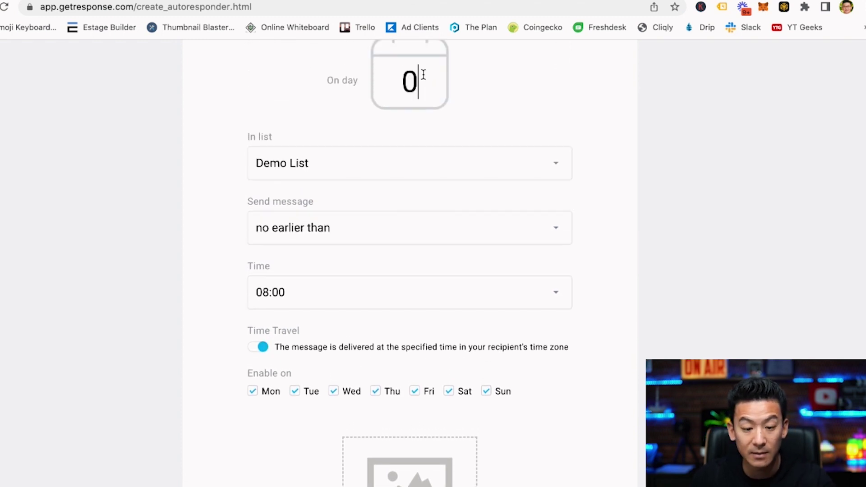
left_click(309, 228)
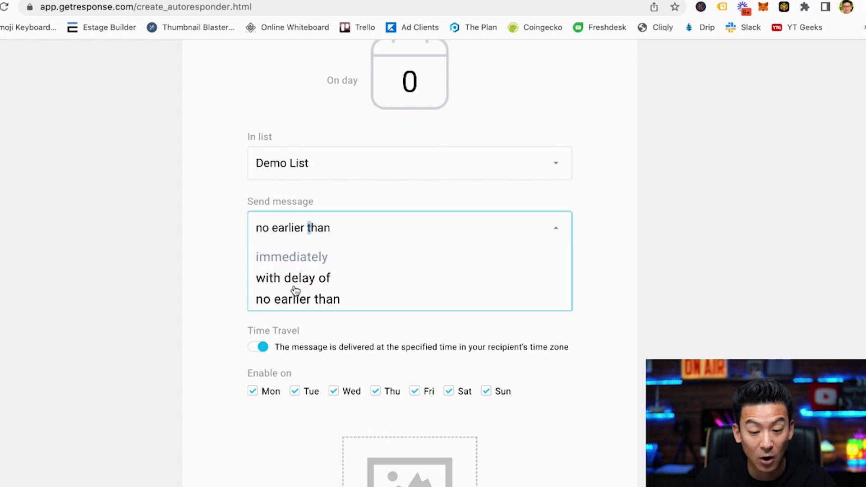
left_click(313, 257)
Start creating a new email under Choose message.
scroll(224, 302, "down", 3)
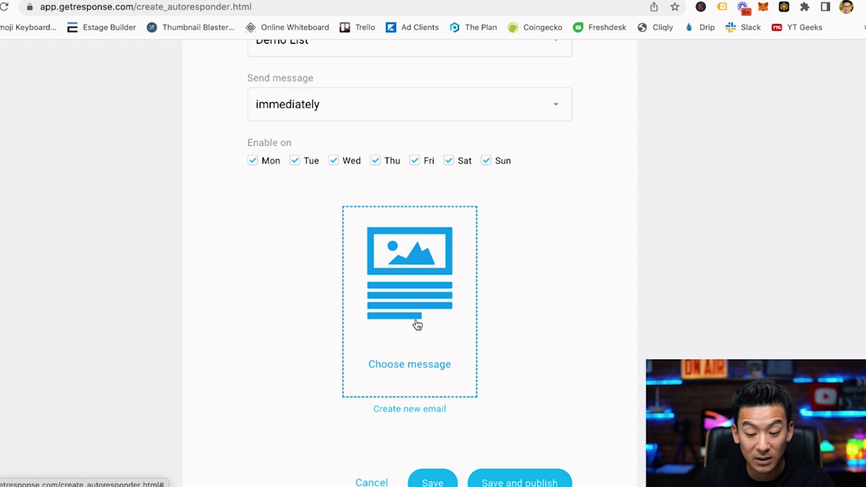
scroll(468, 322, "down", 1)
scroll(473, 319, "down", 1)
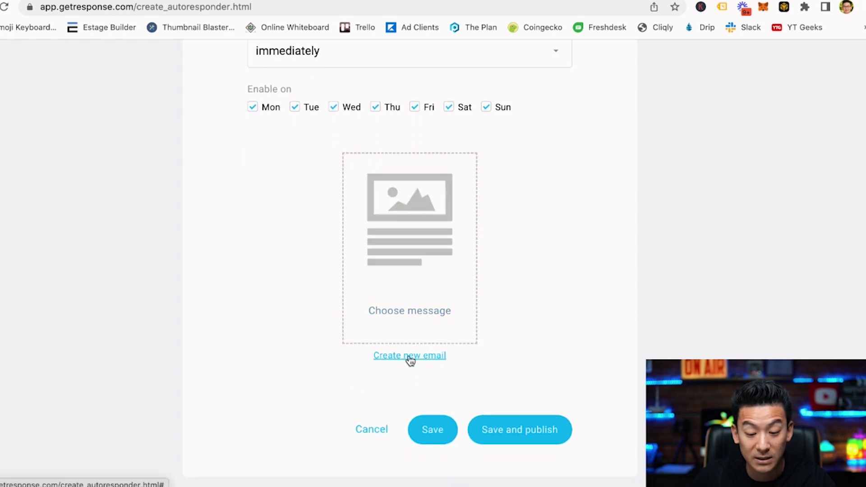
left_click(411, 359)
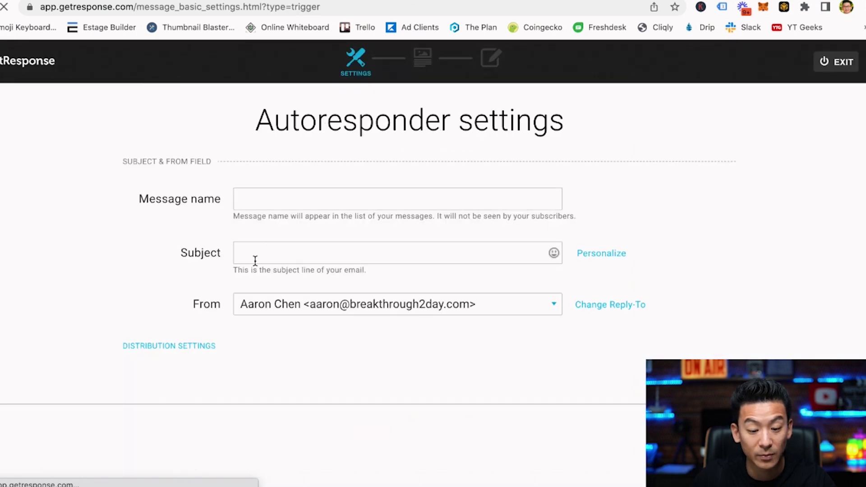
Write the email subject, discarding earlier drafts and settling on 'Hello there...'.
left_click(273, 253)
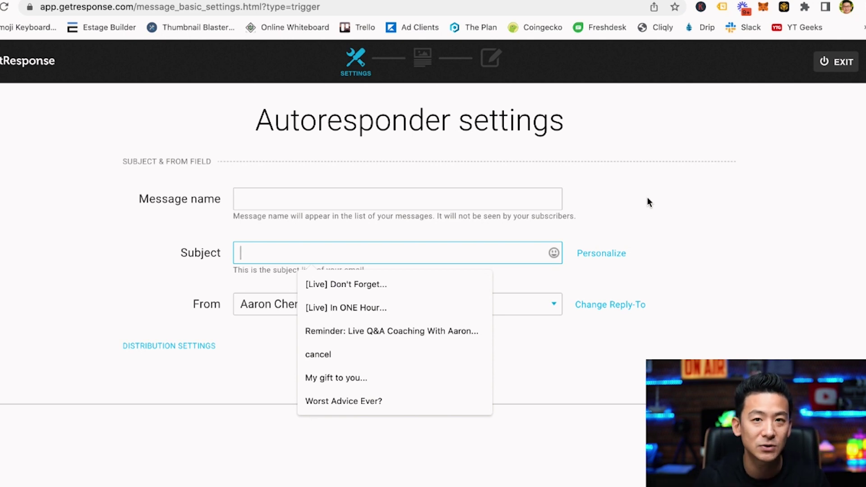
type("Gift")
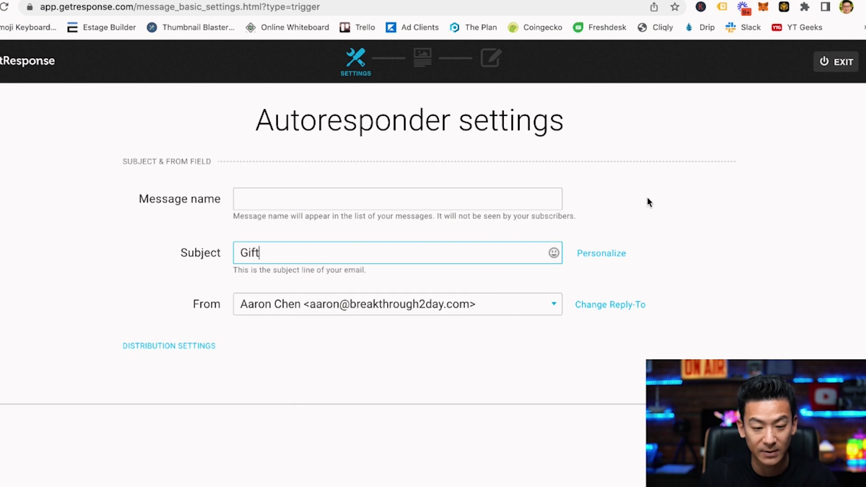
type(" #1:")
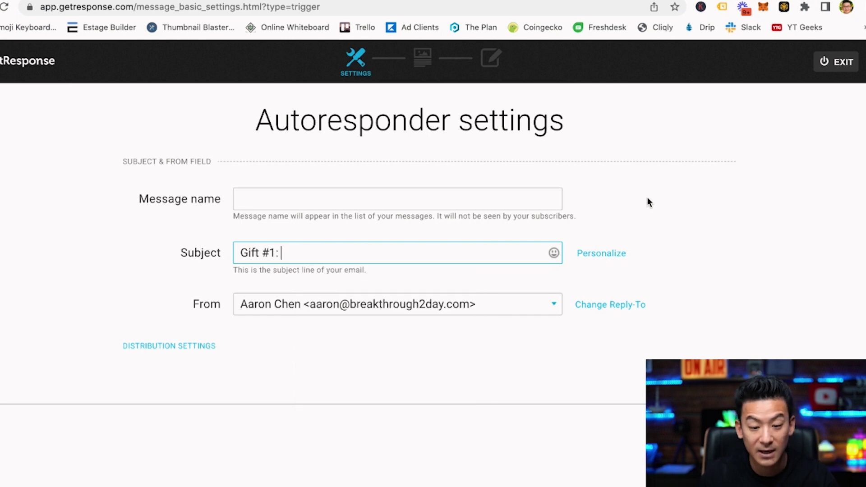
key("super+a")
key("BackSpace")
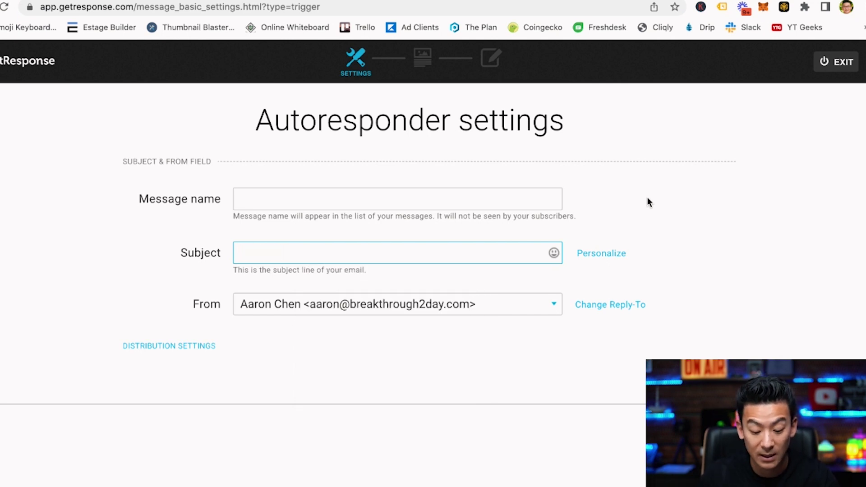
type("Here is y")
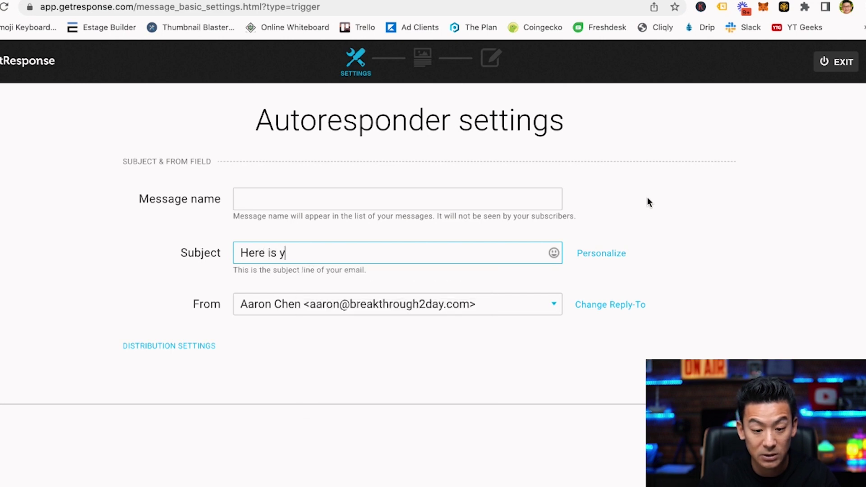
type("our free gift")
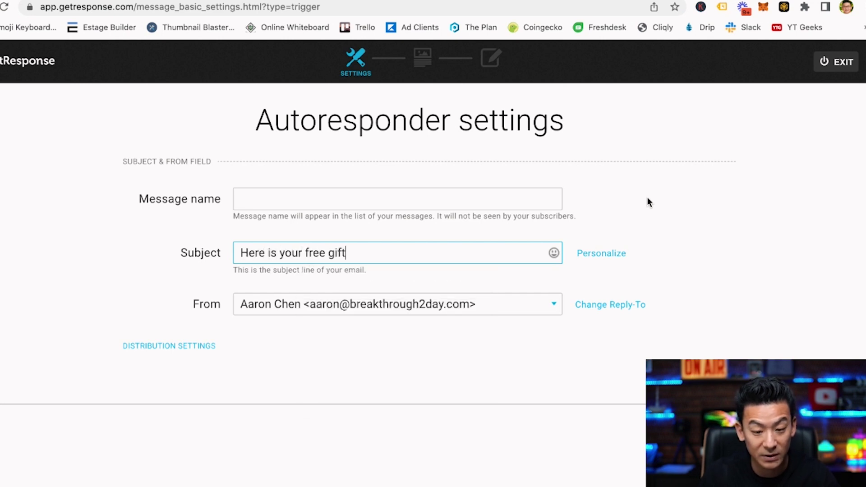
type("rin")
key("BackSpace")
key("BackSpace")
type("aining...")
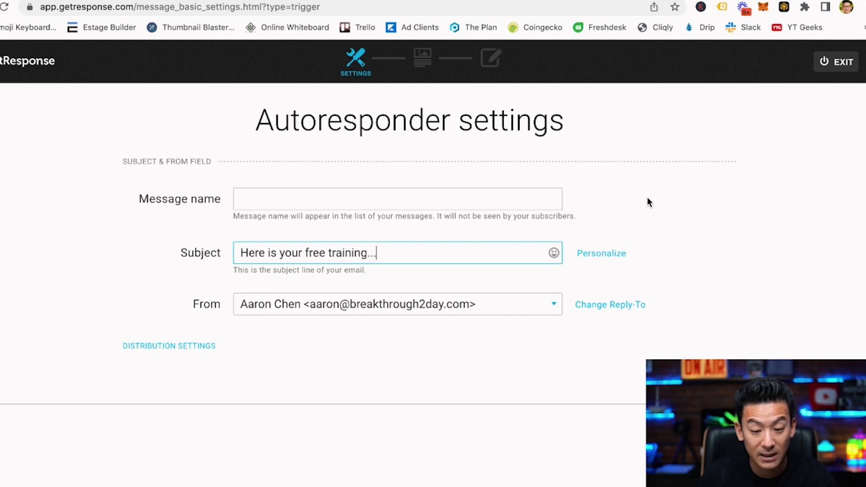
key("super+a")
key("BackSpace")
type("Hello there")
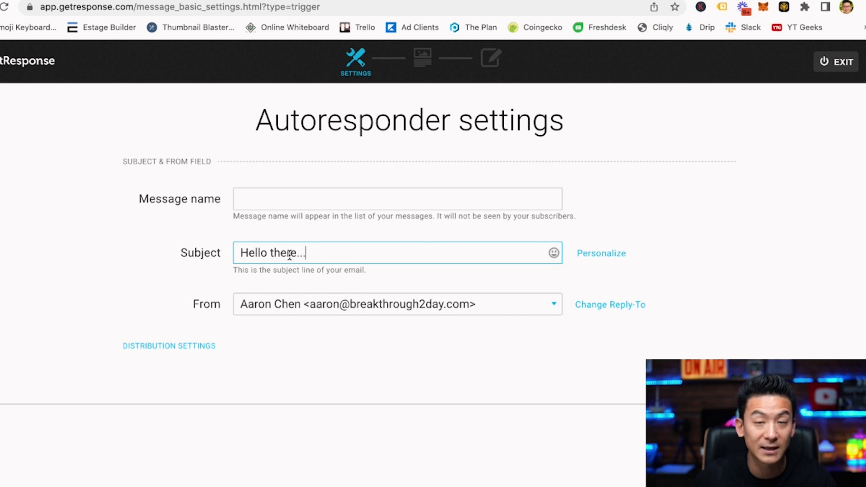
Copy the subject into Message name and continue to template selection.
left_click_drag(324, 262, 173, 253)
key("ctrl+c")
left_click(261, 197)
key("ctrl+v")
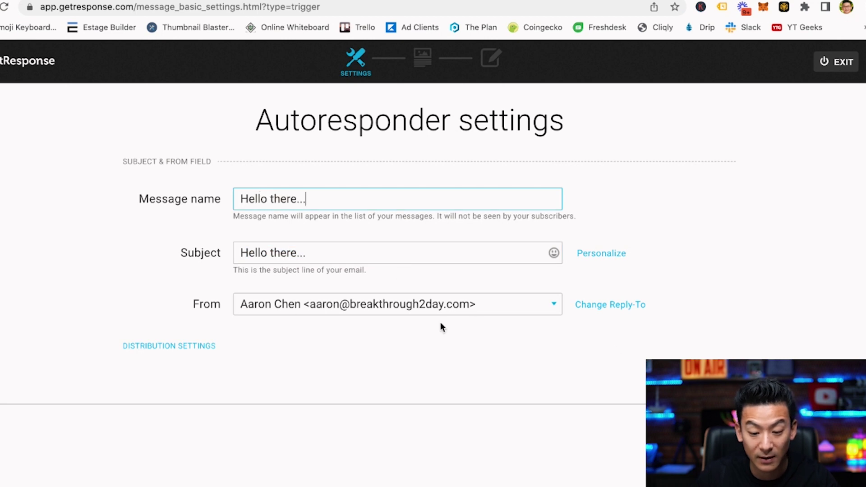
left_click(324, 375)
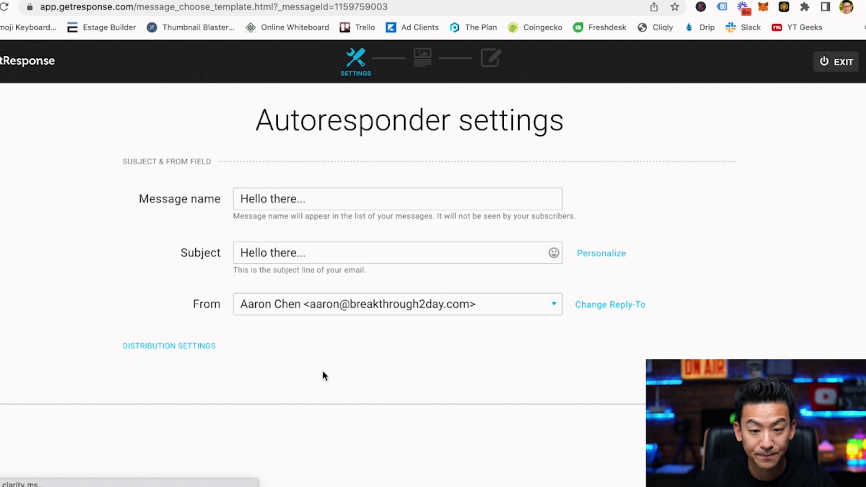
Show My templates and scroll to the email to edit.
mouse_move(385, 311)
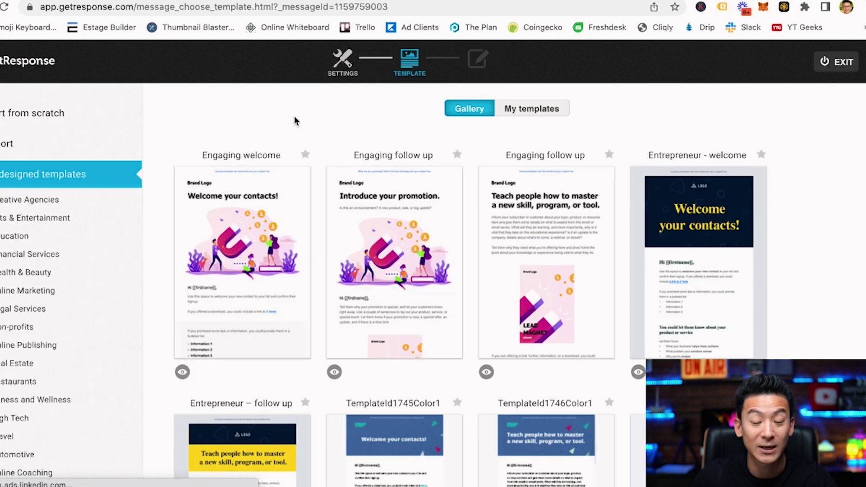
left_click(536, 113)
mouse_move(261, 212)
scroll(239, 180, "down", 10)
scroll(241, 186, "down", 7)
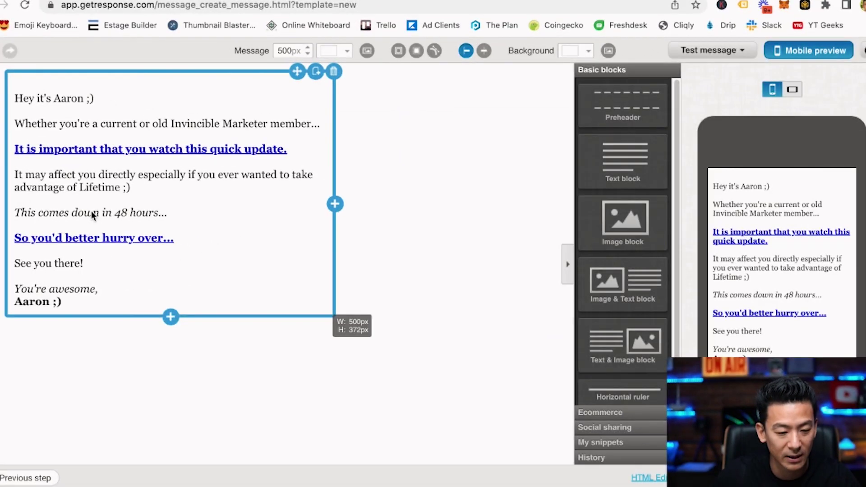
Replace the middle paragraphs with 'Thanks for opting into my list...'.
left_click(91, 210)
left_click_drag(85, 269, 13, 118)
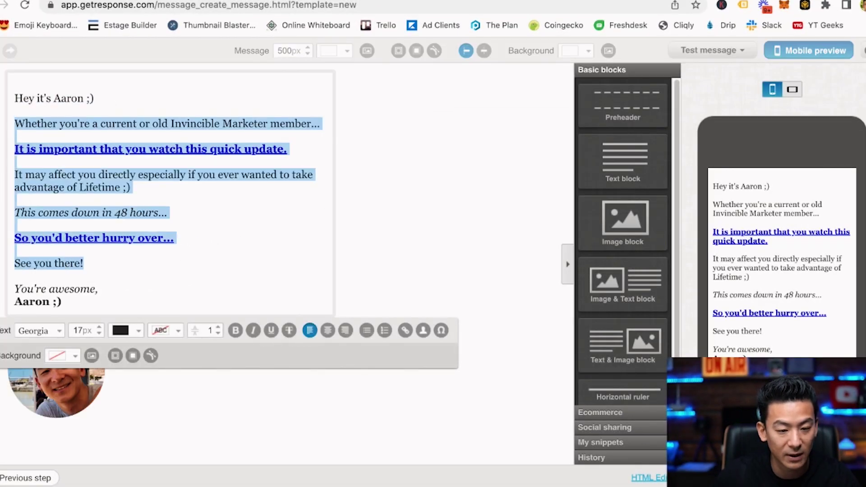
key("BackSpace")
key("Return")
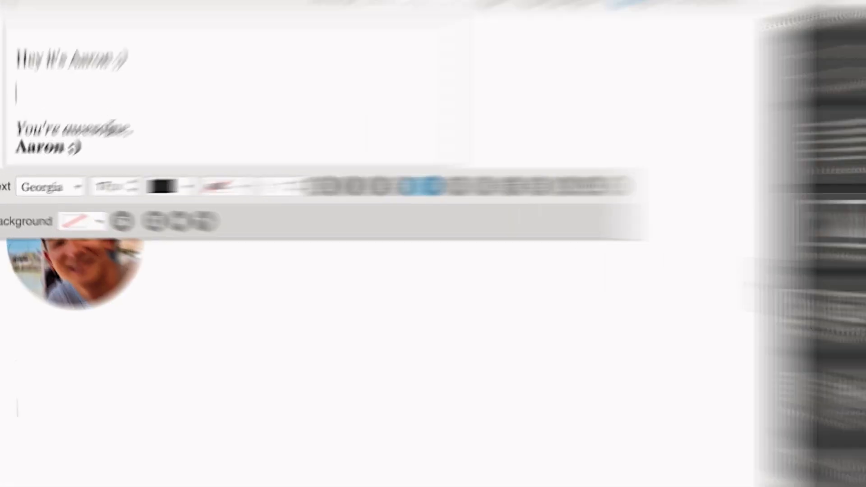
type("Thanks for opting into my list...")
key("Return")
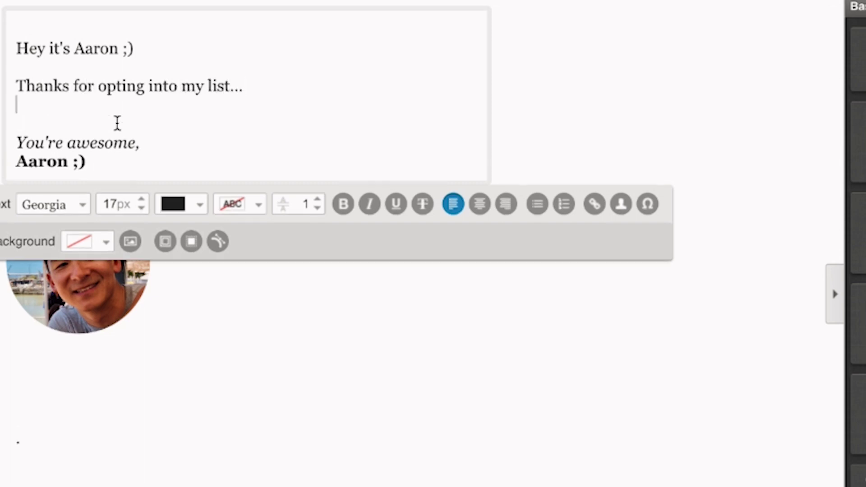
key("Return")
Add 'Here is the free gift that you wanted.' and 'Download it here<<', then save the message.
type("Here sit")
key("BackSpace")
key("BackSpace")
key("BackSpace")
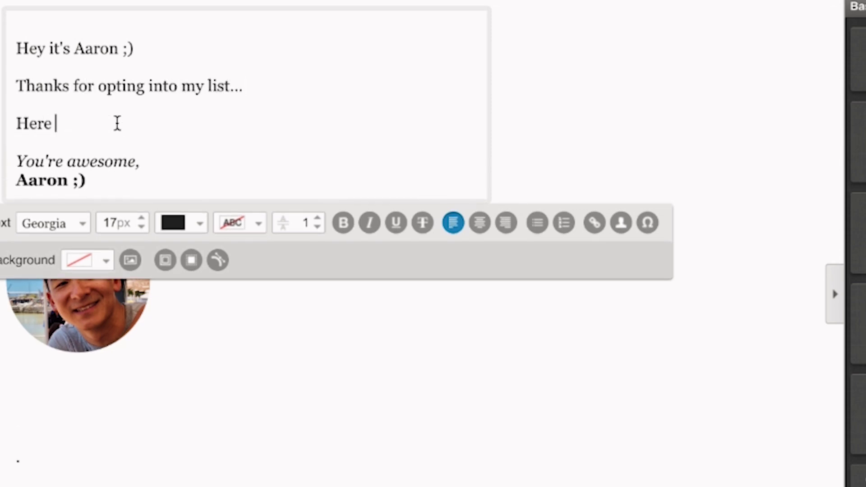
type("is the free gift ")
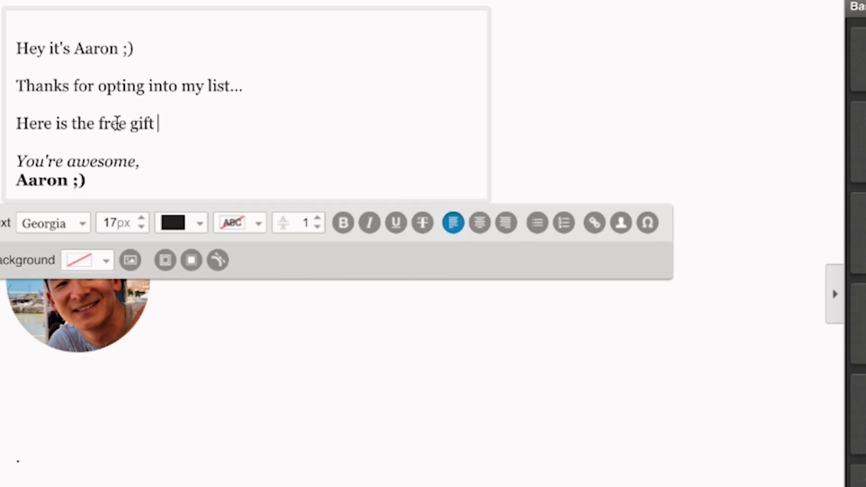
type("that you w")
key("BackSpace")
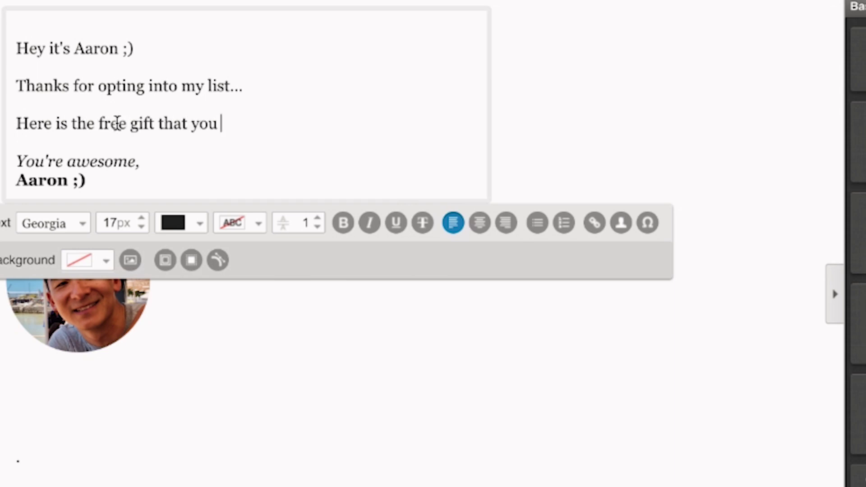
type("wanted.")
key("Return")
type("Download it here<<")
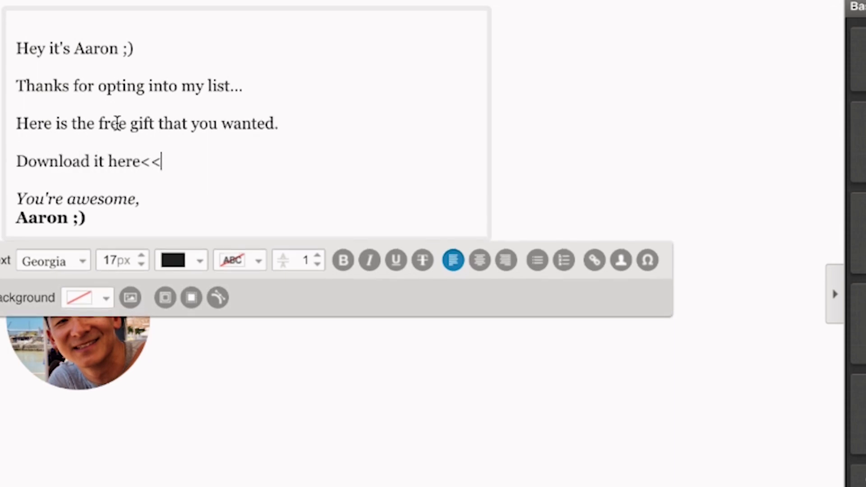
key("Return")
key("BackSpace")
left_click(637, 210)
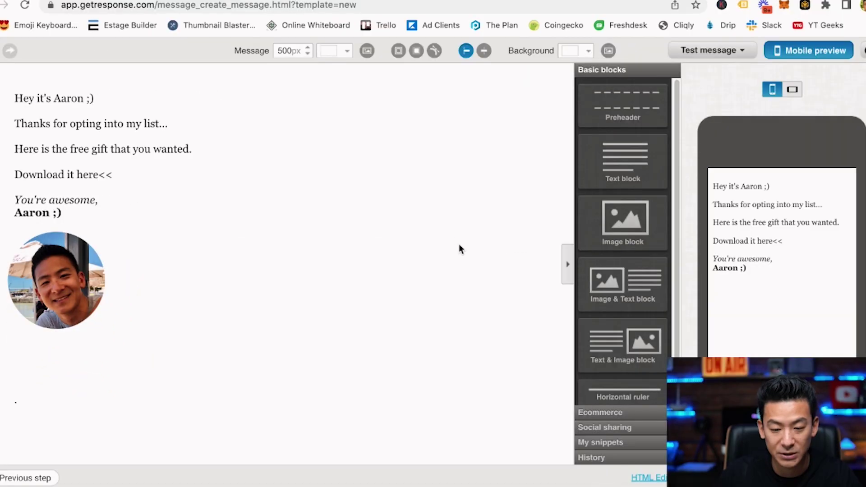
left_click(593, 443)
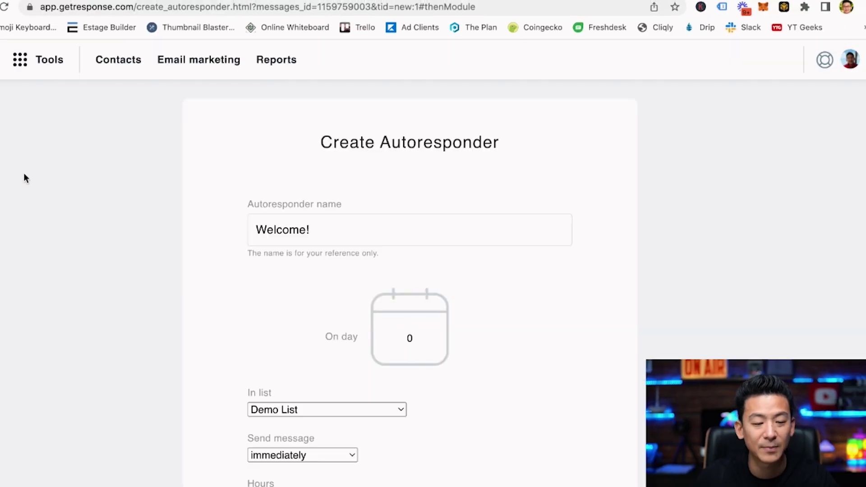
Save and publish the Welcome! autoresponder for Demo List.
scroll(608, 251, "down", 10)
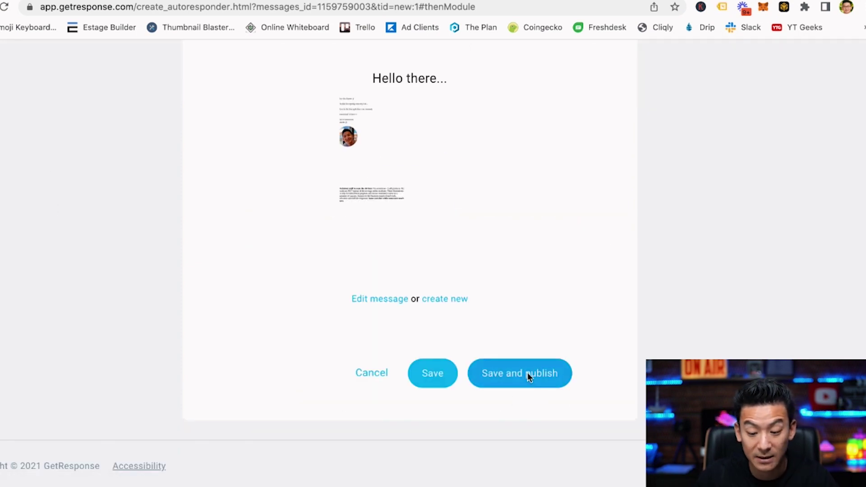
left_click(528, 376)
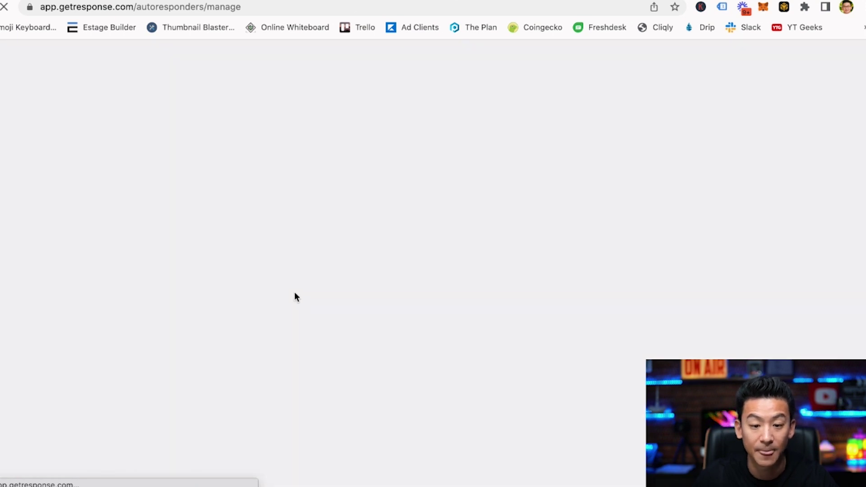
left_click(10, 189)
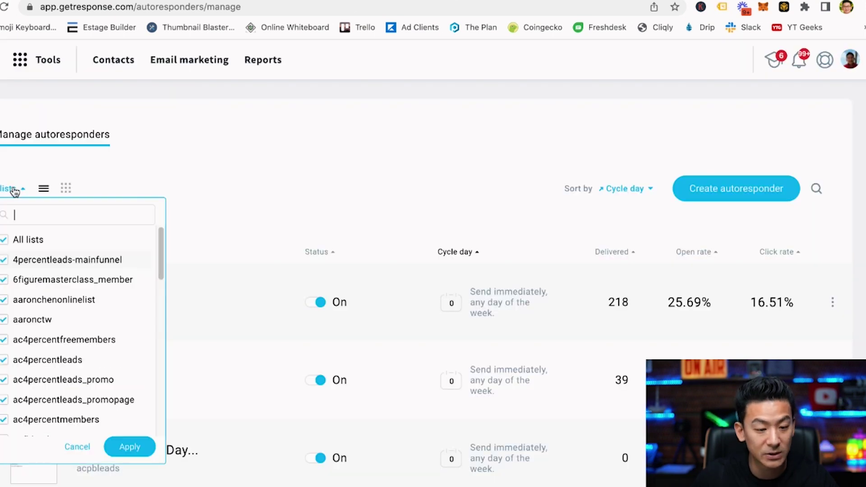
Filter the autoresponders to Demo List only, replacing All lists.
left_click(4, 242)
scroll(5, 312, "down", 10)
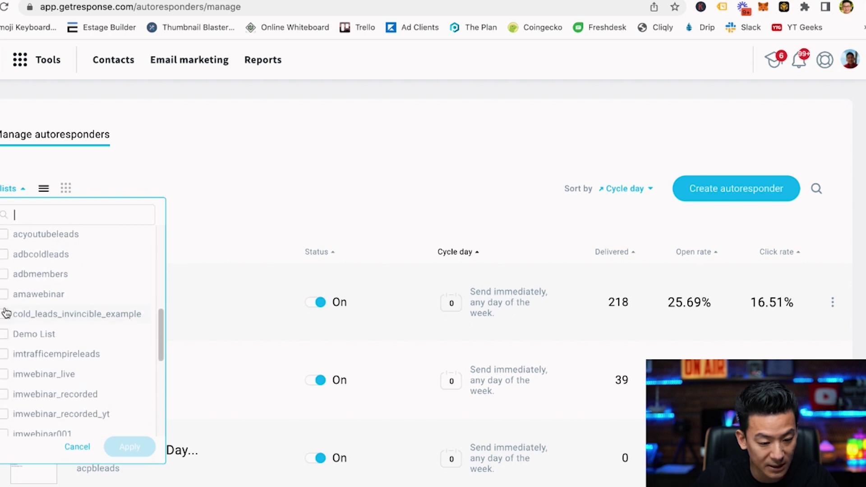
left_click(5, 334)
left_click(150, 447)
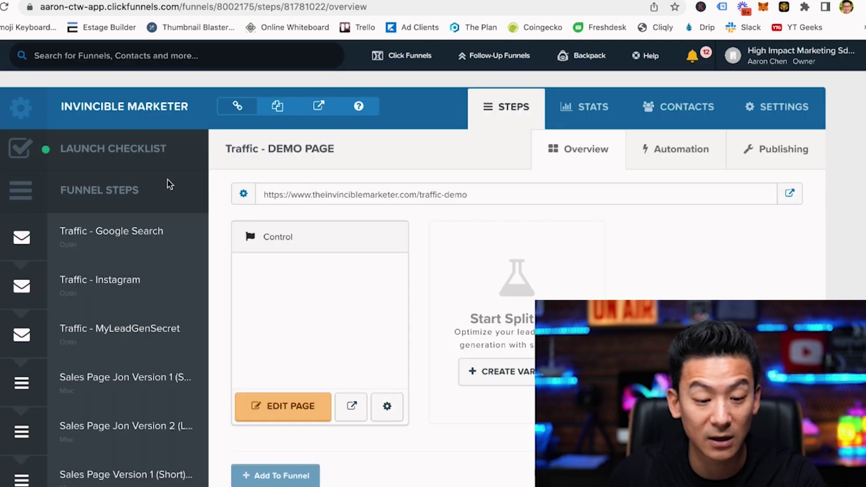
Open the Traffic - DEMO PAGE funnel step in the ClickFunnels page editor.
scroll(167, 179, "down", 2)
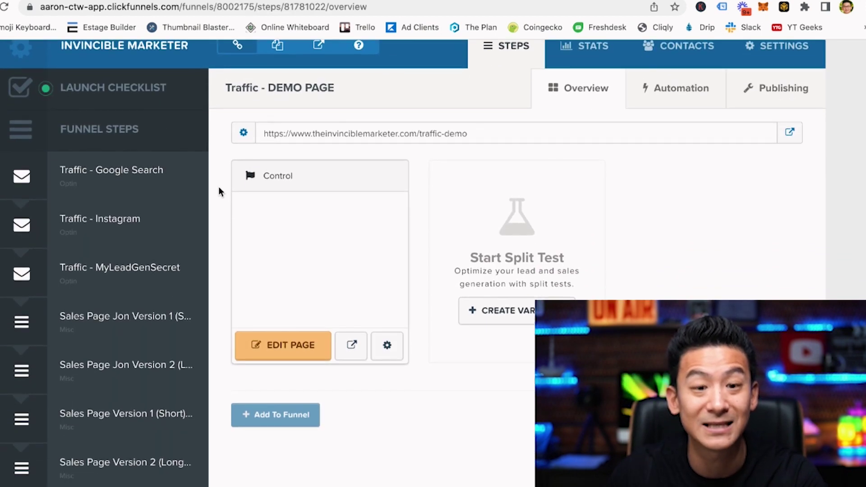
scroll(221, 191, "up", 2)
scroll(221, 193, "down", 3)
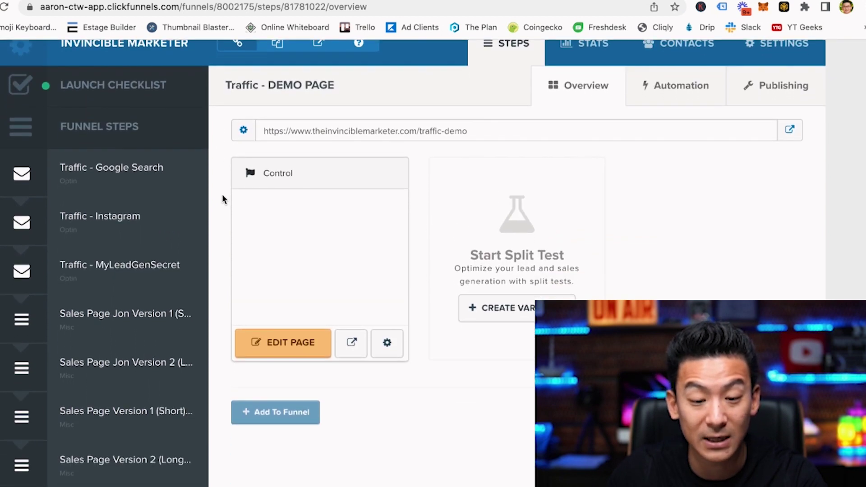
scroll(322, 110, "up", 2)
scroll(321, 109, "up", 1)
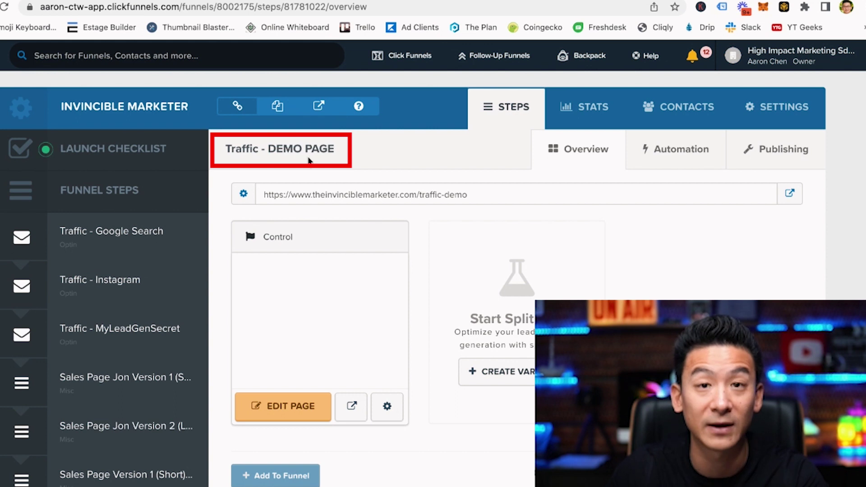
scroll(300, 183, "down", 5)
left_click(283, 267)
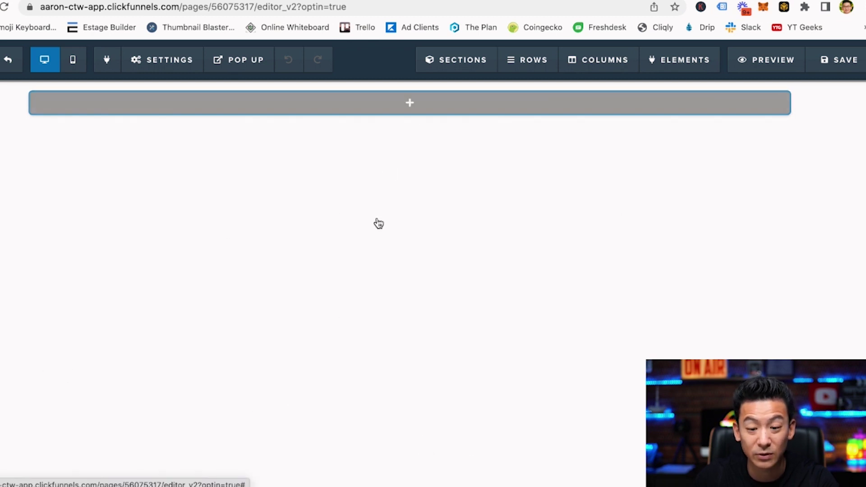
Add a single-column row containing a headline element to the empty section.
left_click(412, 103)
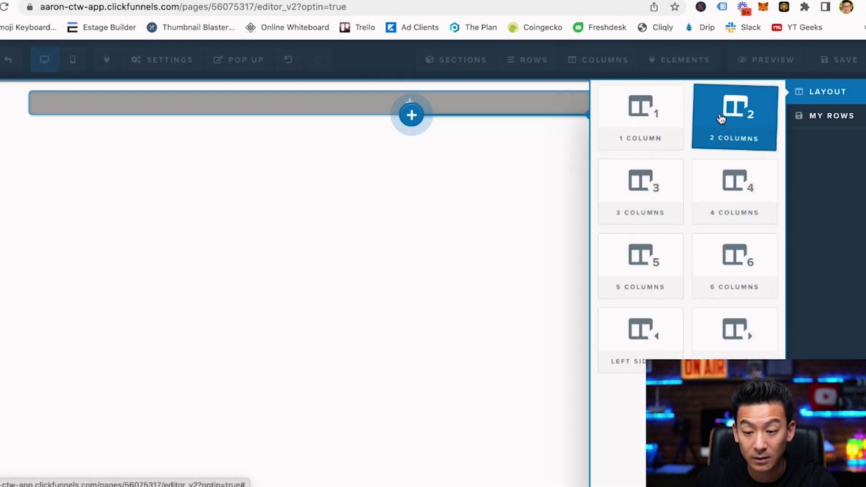
left_click(651, 114)
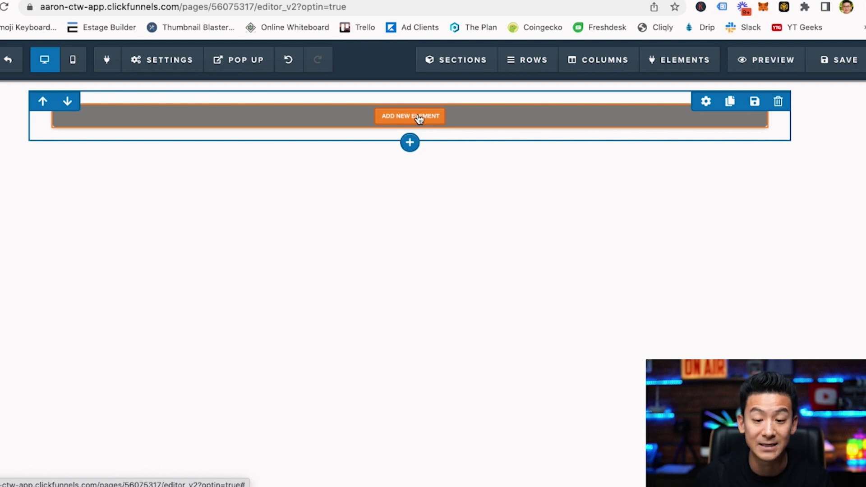
left_click(419, 118)
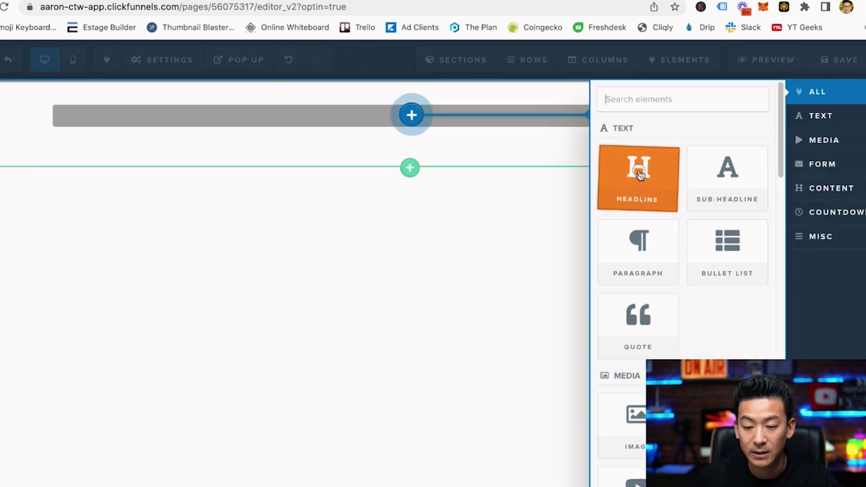
left_click(638, 175)
Replace the placeholder with the quoted headline 'How To Lose 15 Pounds... On The Threadmil...'.
left_click(448, 116)
triple_click(469, 119)
type("\"")
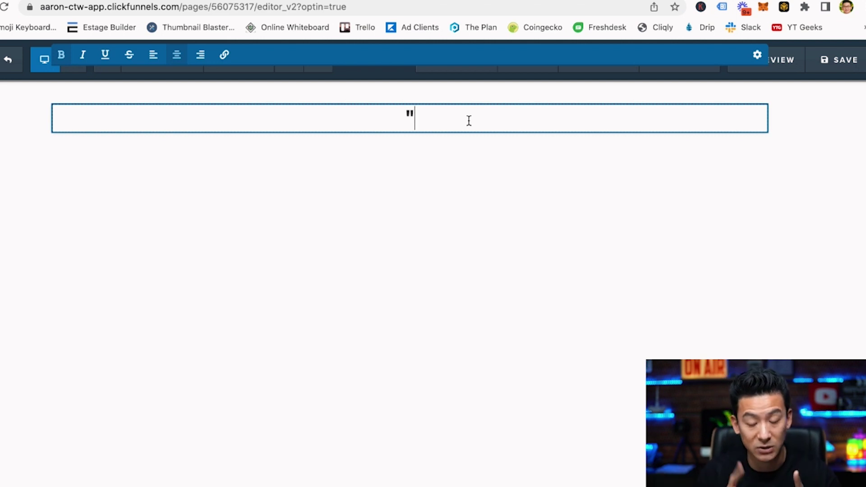
type("How to")
key("BackSpace")
key("BackSpace")
key("BackSpace")
type("To Lose 15")
type(" L")
key("BackSpace")
type("P")
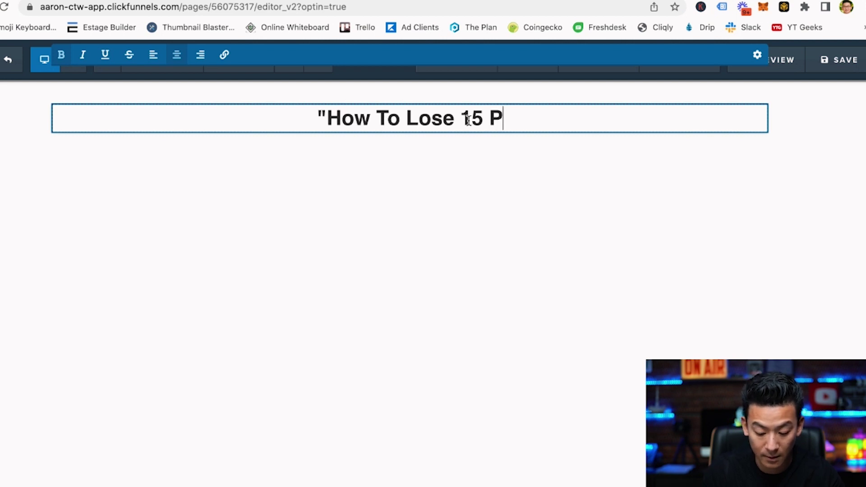
type("ounds Of Fat")
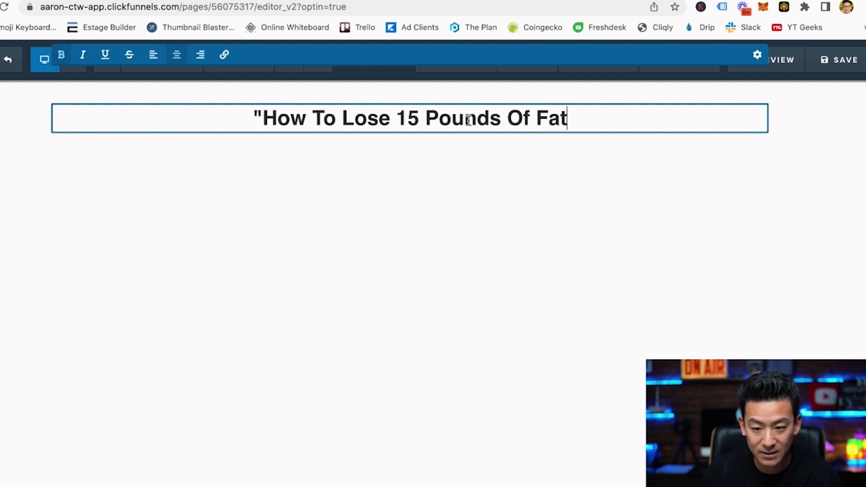
type(" Of Your W")
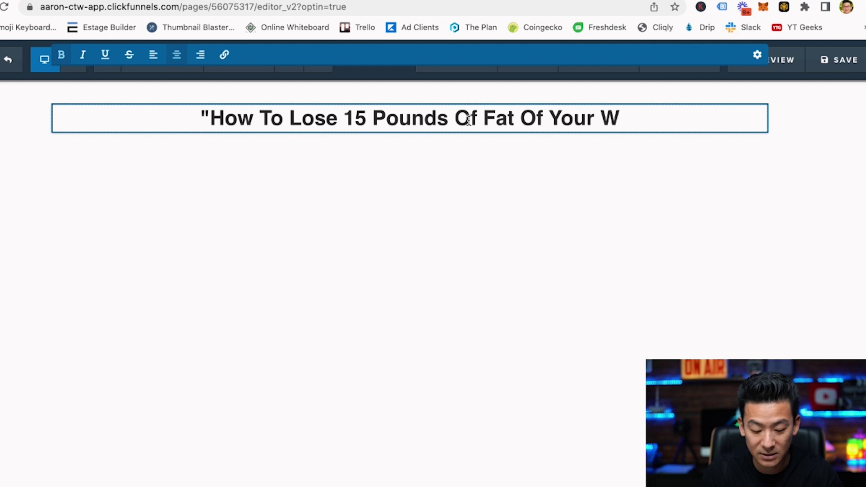
type("aist ")
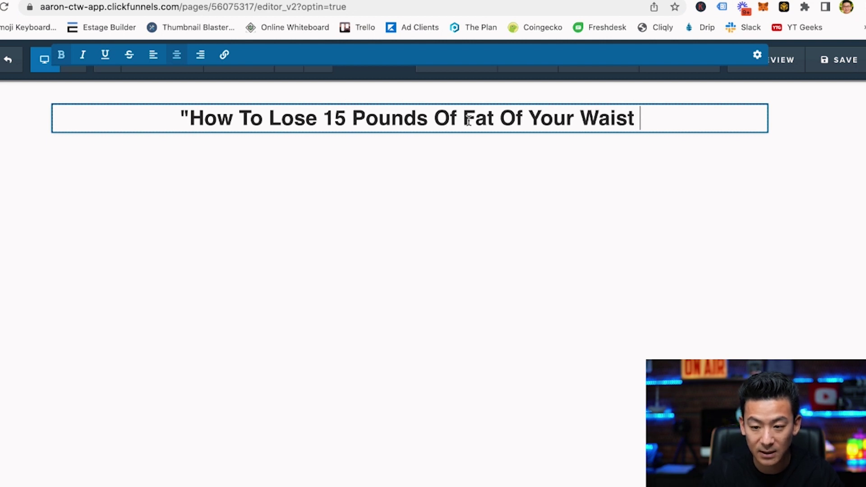
type("In ")
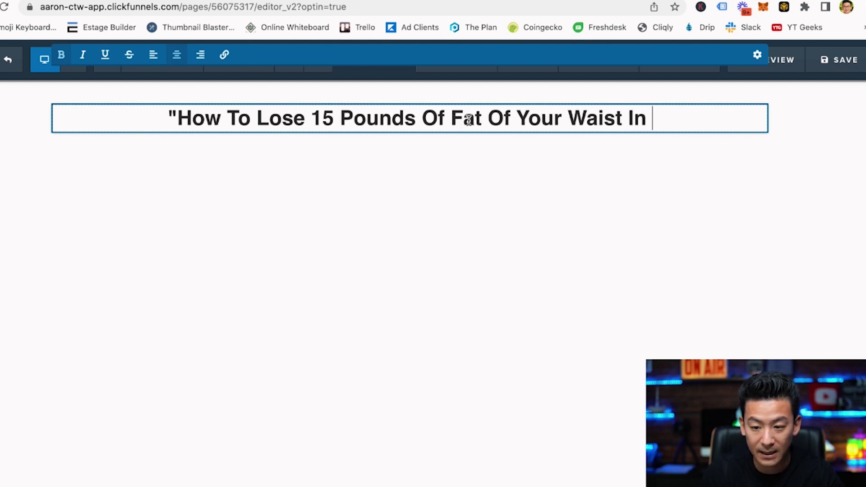
type("45 Days")
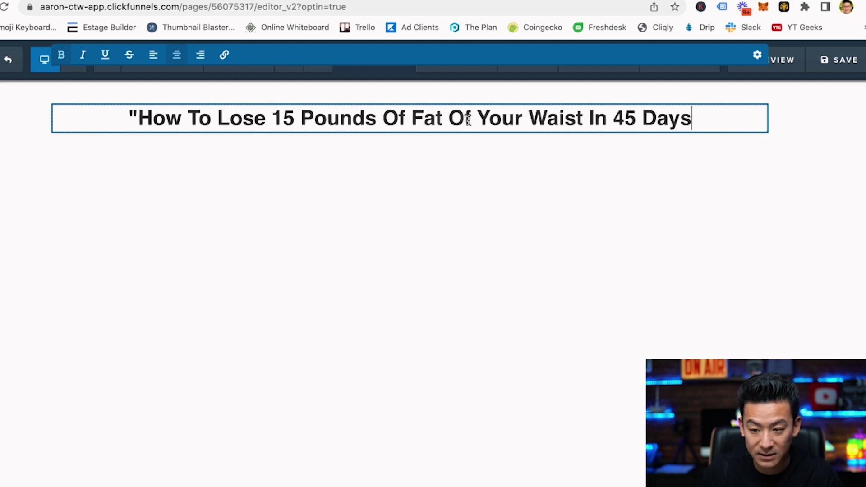
type(" Without Having To ")
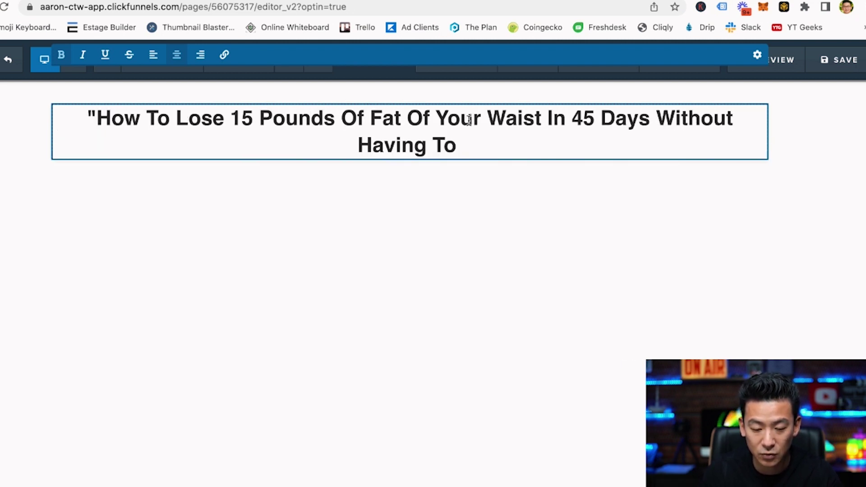
type("Spend 3")
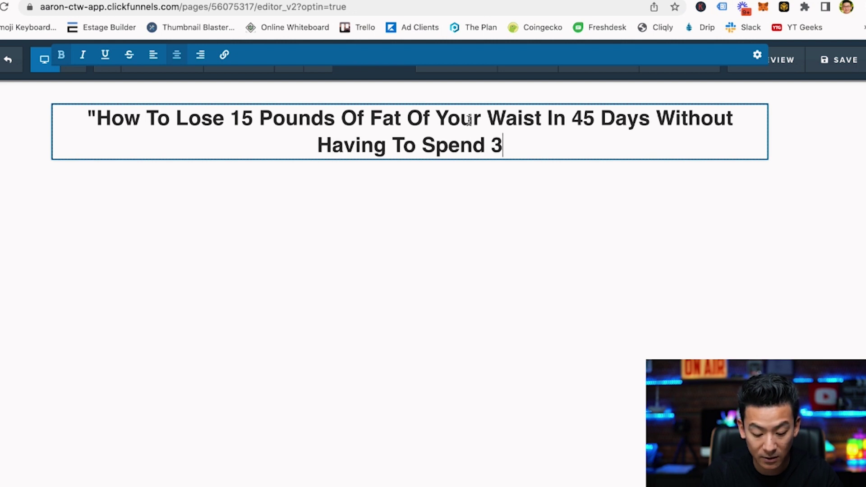
type(" Hours A Day On the")
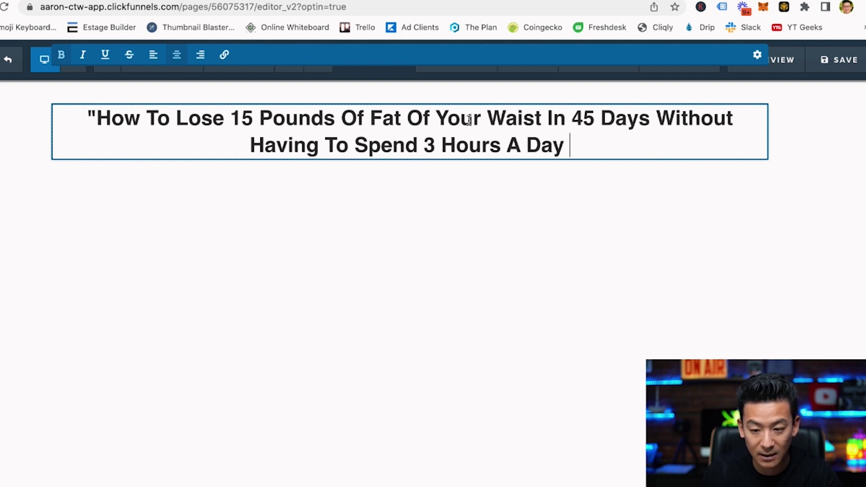
key("BackSpace")
key("BackSpace")
key("BackSpace")
key("BackSpace")
type("T")
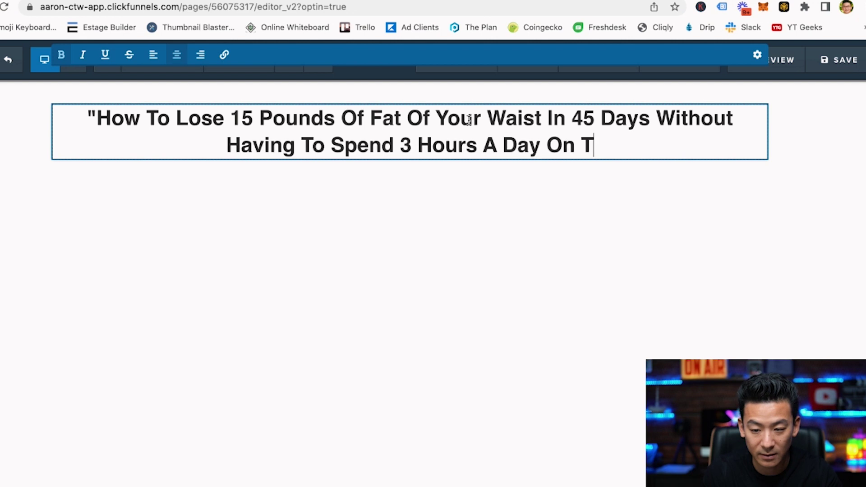
type("he Threa")
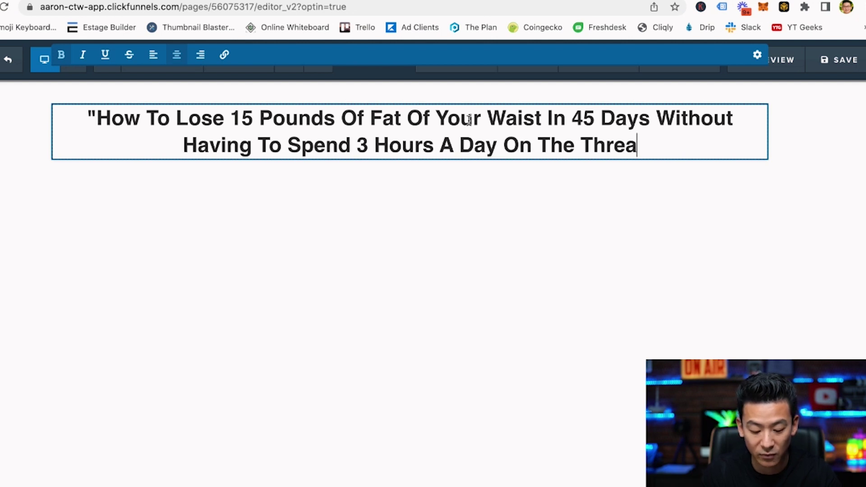
type("dmill...\"")
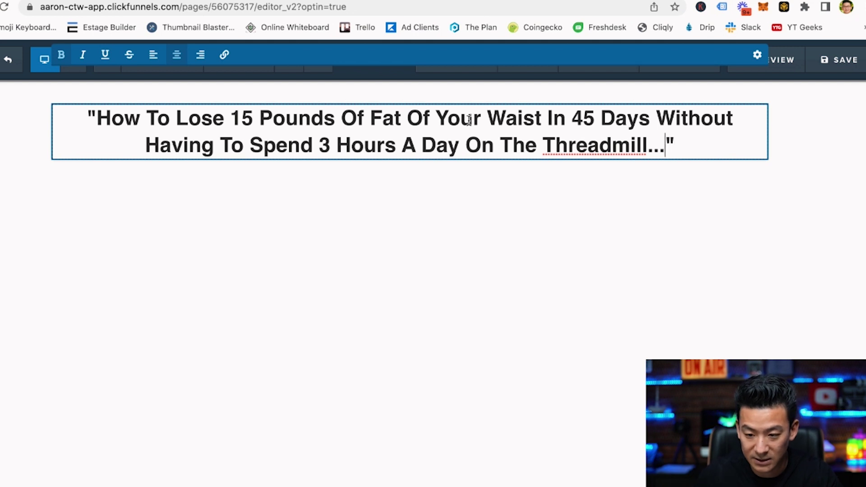
key("BackSpace")
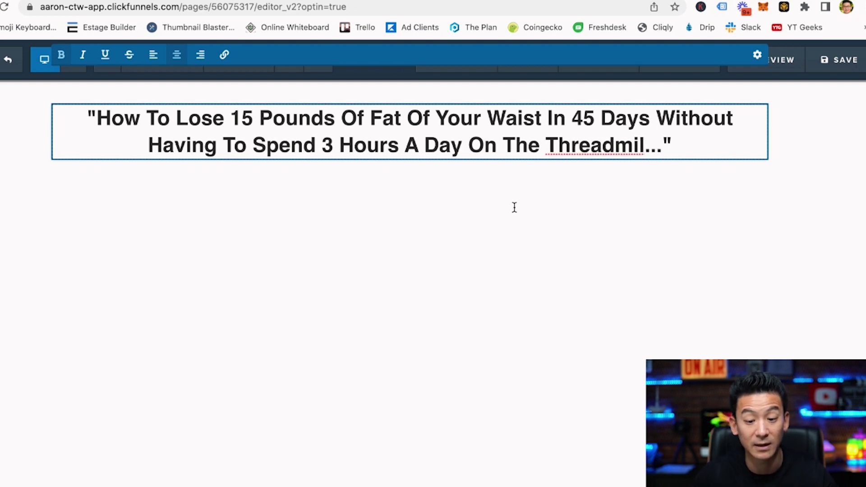
Increase the headline's font size from 32 to 46.
left_click(515, 208)
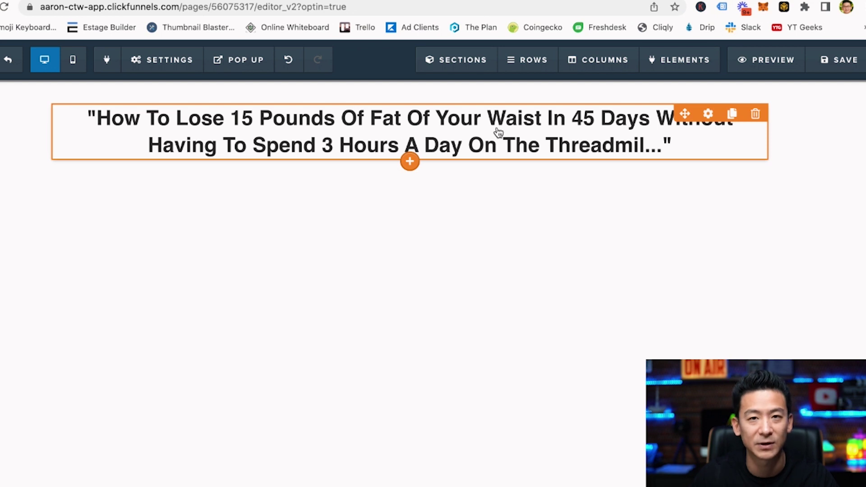
left_click(706, 115)
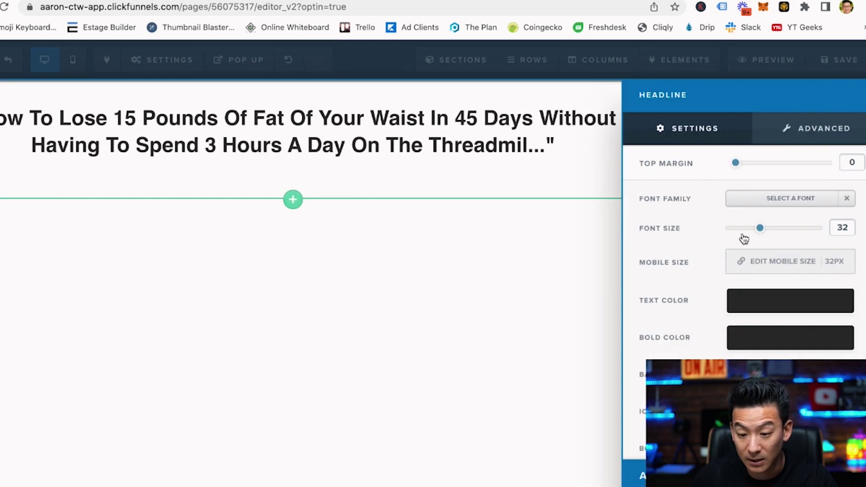
left_click_drag(761, 230, 784, 231)
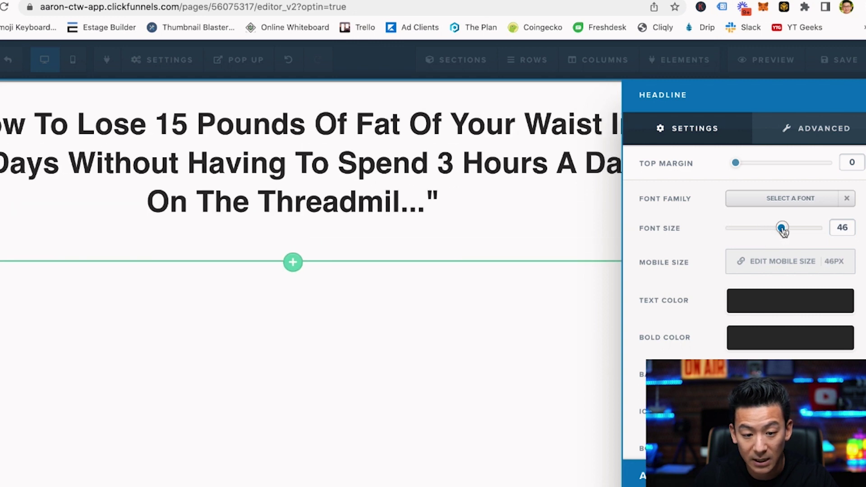
left_click(461, 314)
Narrow the headline's row to 90% width.
left_click(706, 102)
left_click_drag(822, 345, 805, 342)
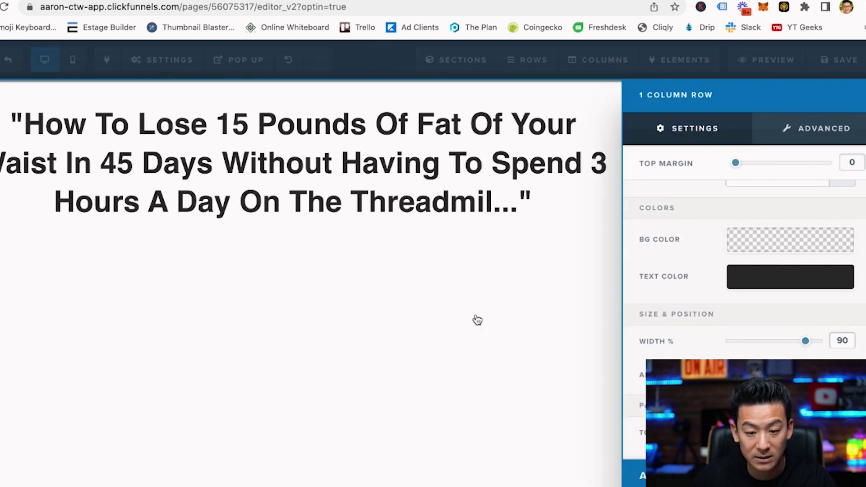
left_click(441, 310)
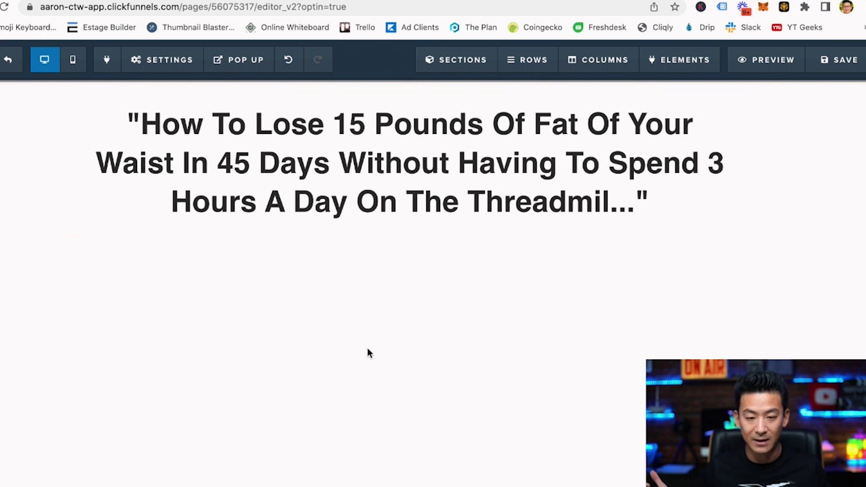
Correct 'Of' to 'Off' and underline the word Without in the headline.
left_click(612, 123)
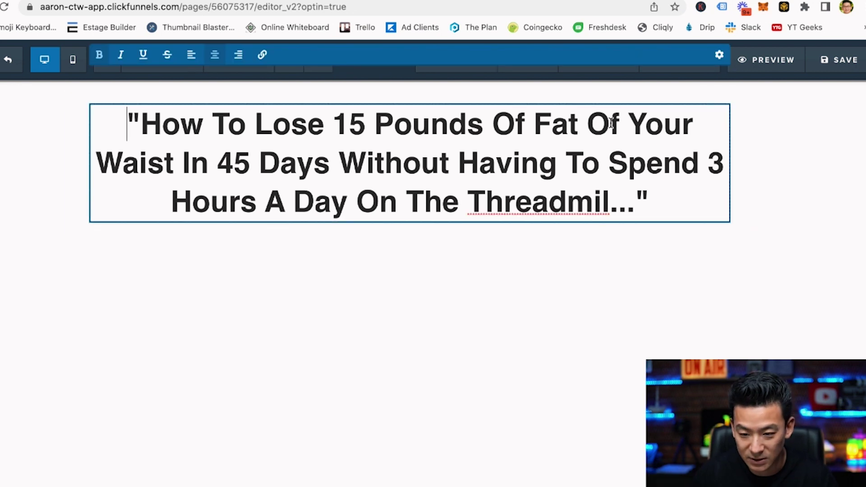
type("f")
left_click(394, 329)
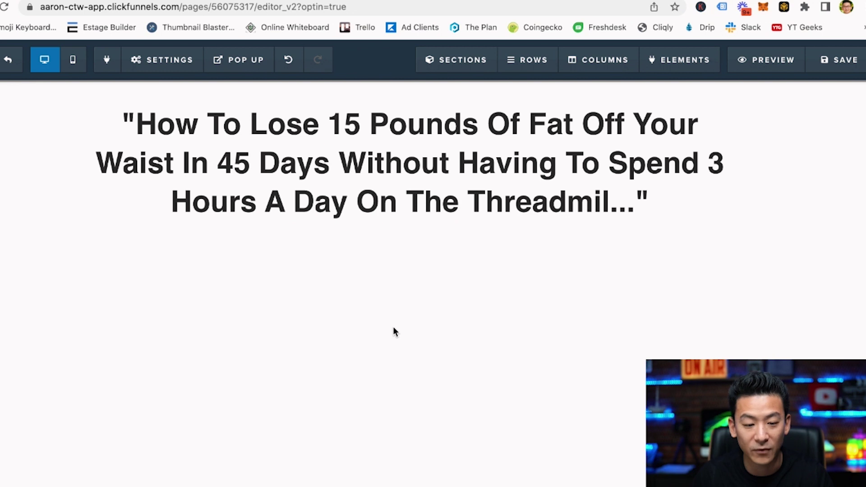
left_click(345, 169)
left_click_drag(339, 164, 446, 168)
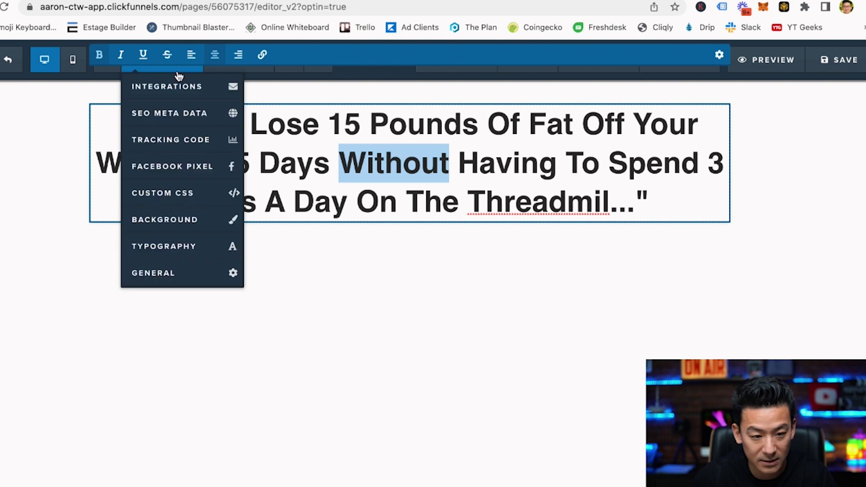
left_click(143, 55)
left_click(381, 313)
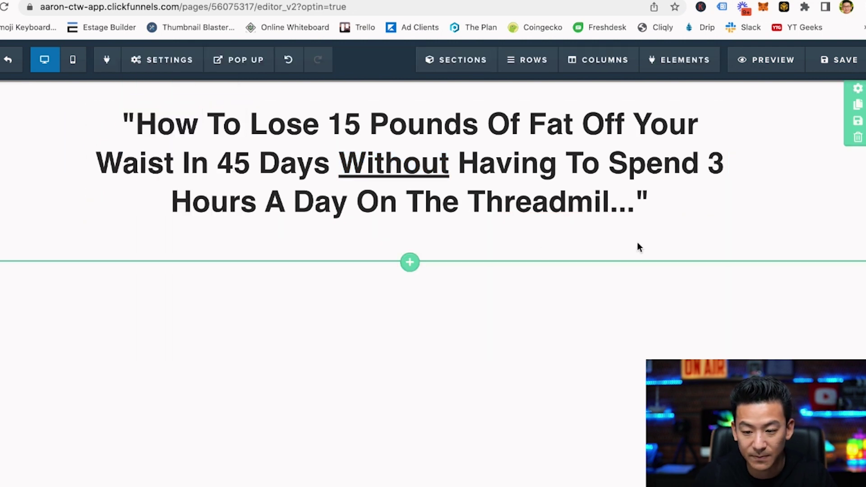
Move '3 Hours' onto its own line and correct Threadmil to Treadmill.
left_click(686, 169)
left_click(712, 166)
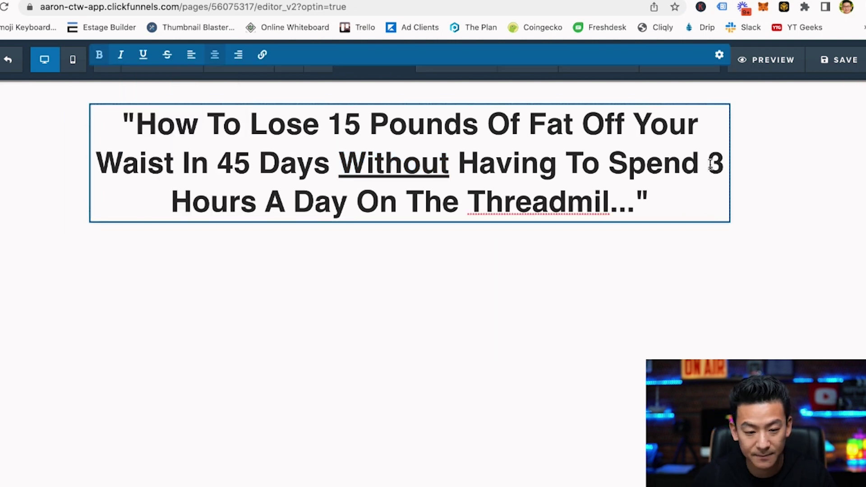
key("Return")
right_click(558, 203)
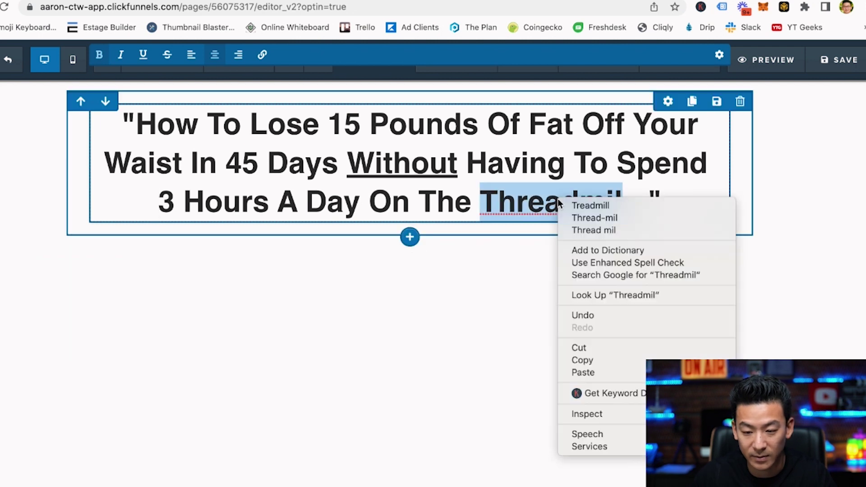
key("Return")
left_click(444, 296)
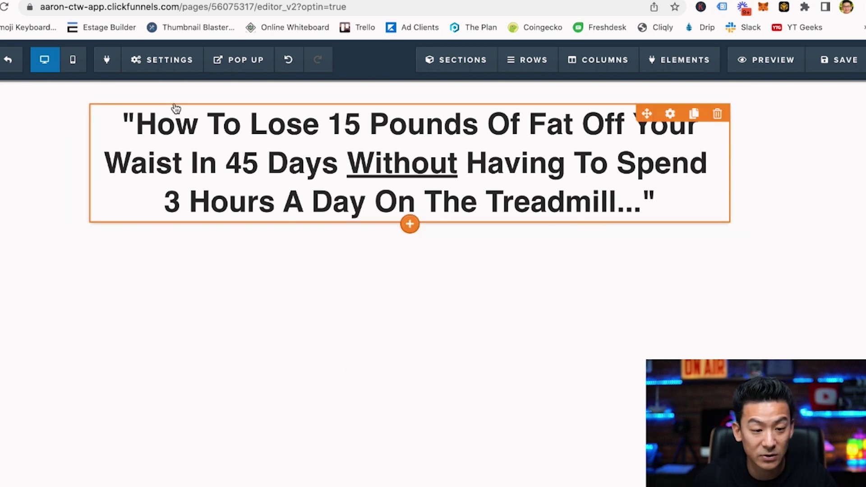
left_click(410, 224)
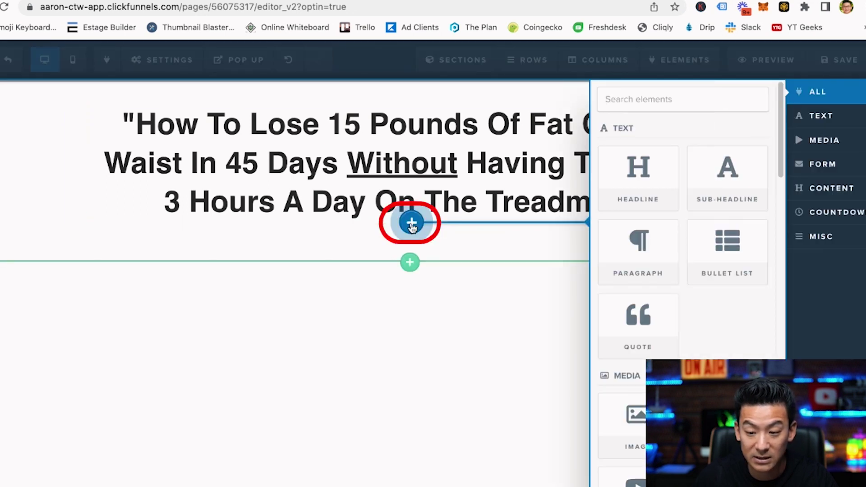
Insert an email input and a 'Click to Sign Up' button under the headline, opening the button's settings.
scroll(645, 271, "down", 3)
scroll(644, 271, "down", 5)
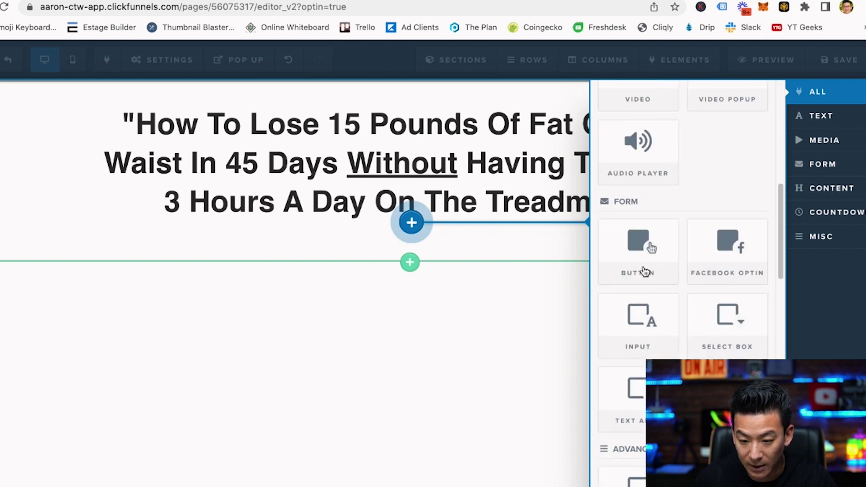
left_click(632, 321)
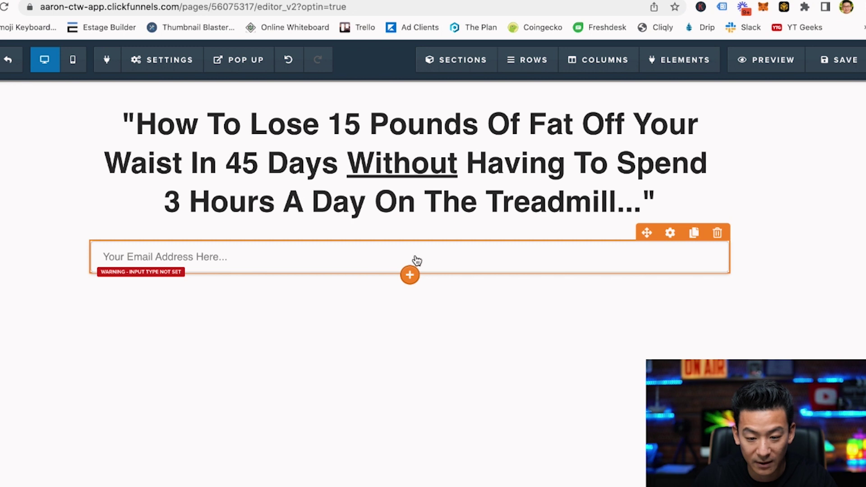
left_click(411, 273)
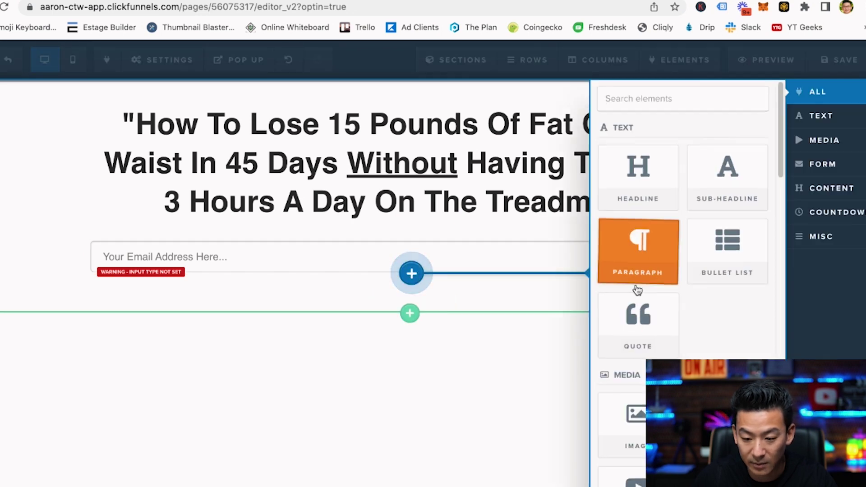
scroll(636, 289, "down", 4)
scroll(637, 290, "down", 3)
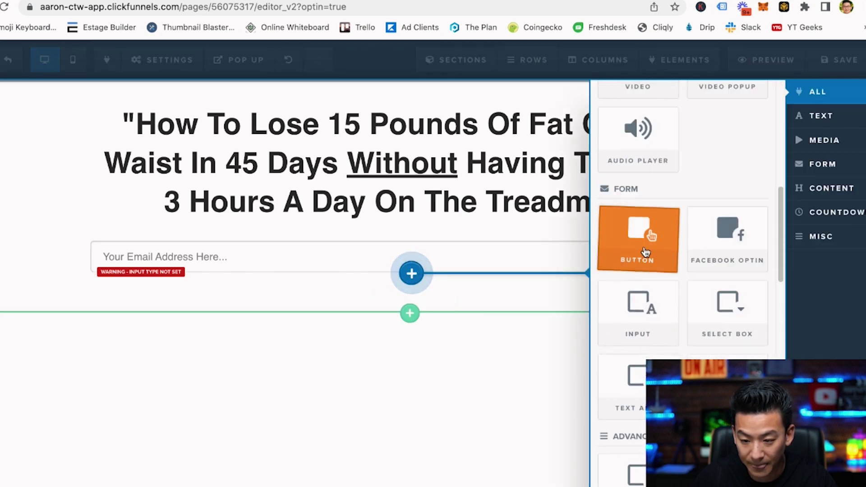
left_click(644, 251)
left_click(431, 294)
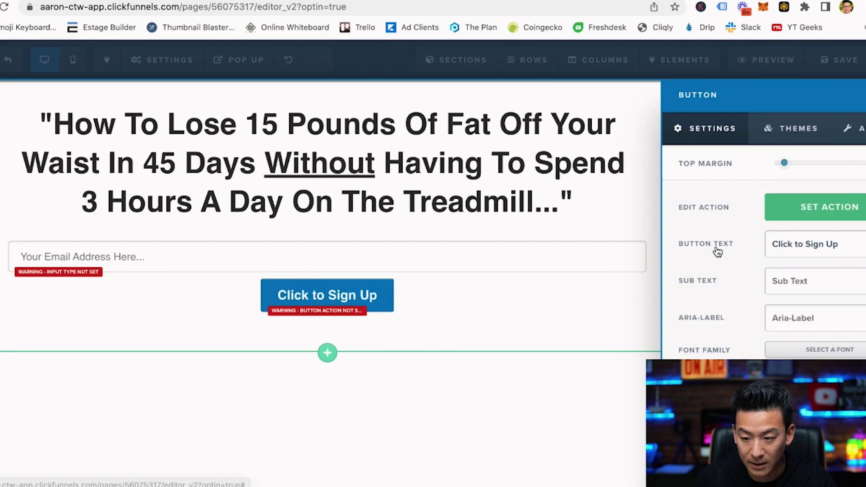
Relabel the button 'ACCESS THE WEIGHT LOSS FORMULA NOW!' and raise its top margin to 20.
triple_click(806, 240)
key("BackSpace")
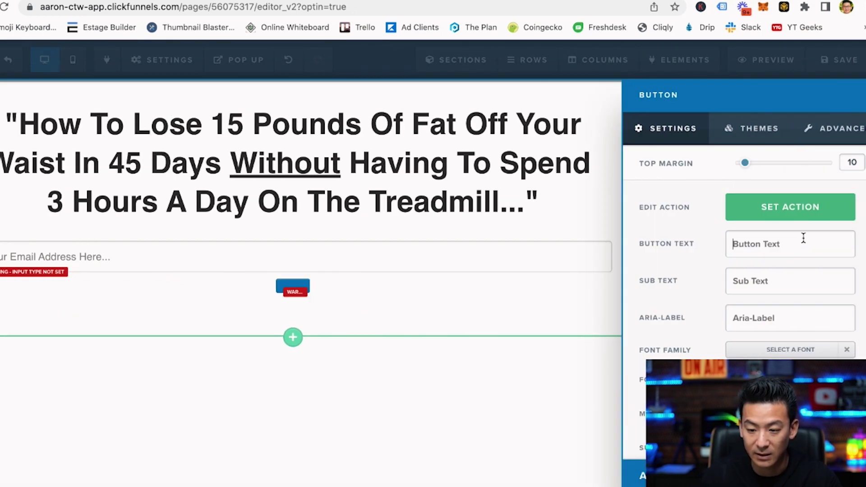
type("ACESS")
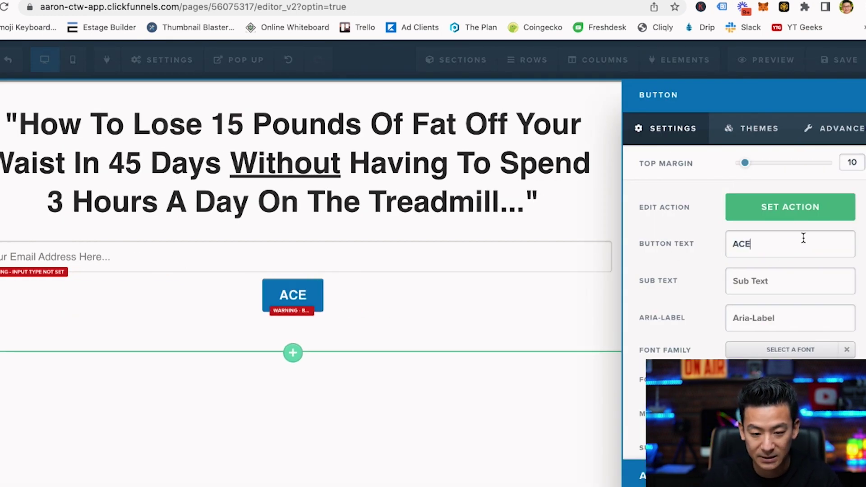
key("BackSpace")
key("BackSpace")
key("BackSpace")
type("C")
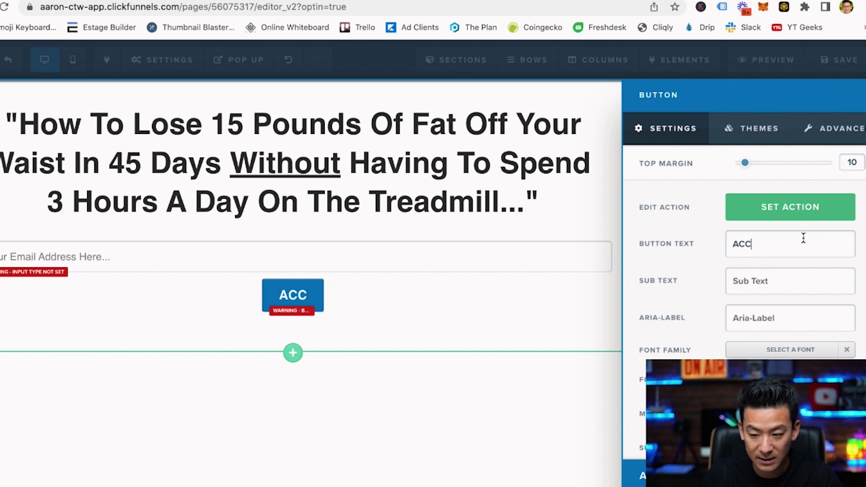
type("ESS THE")
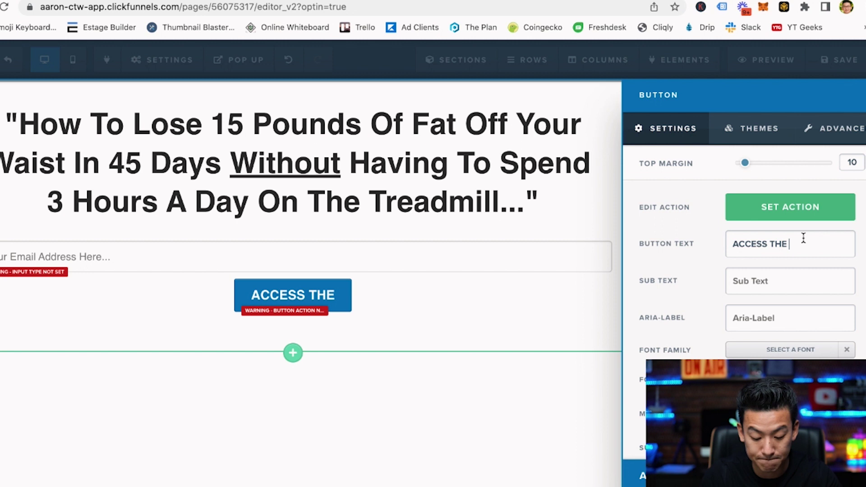
type(" WEIGHT L")
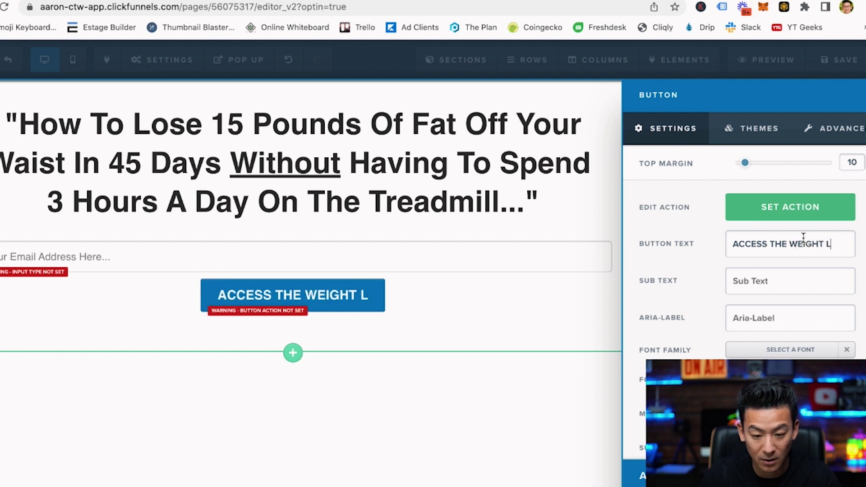
type("OSS FORMULA")
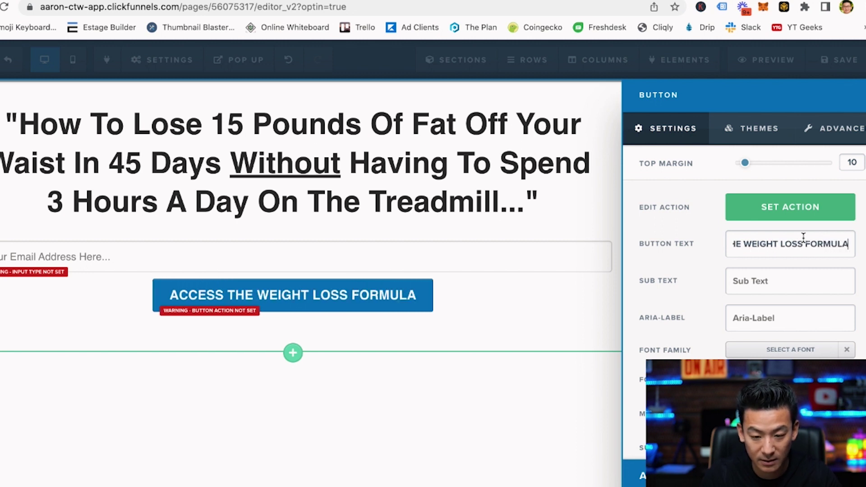
type(" NOW!")
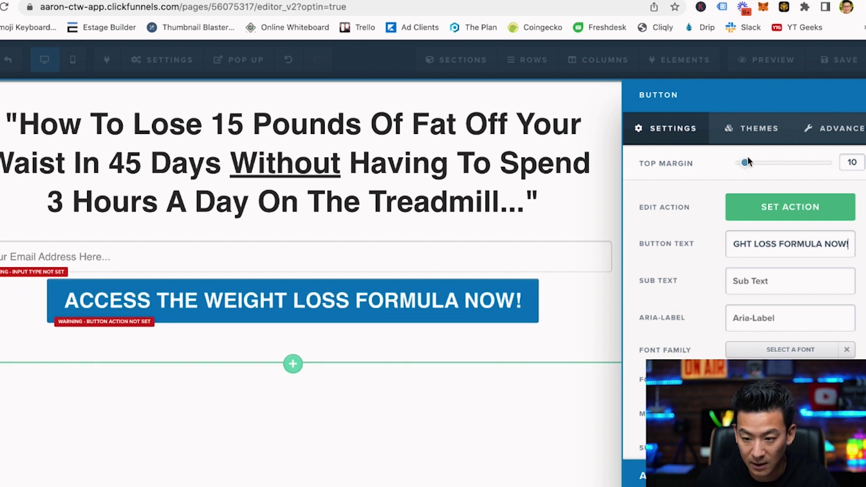
left_click_drag(749, 162, 755, 163)
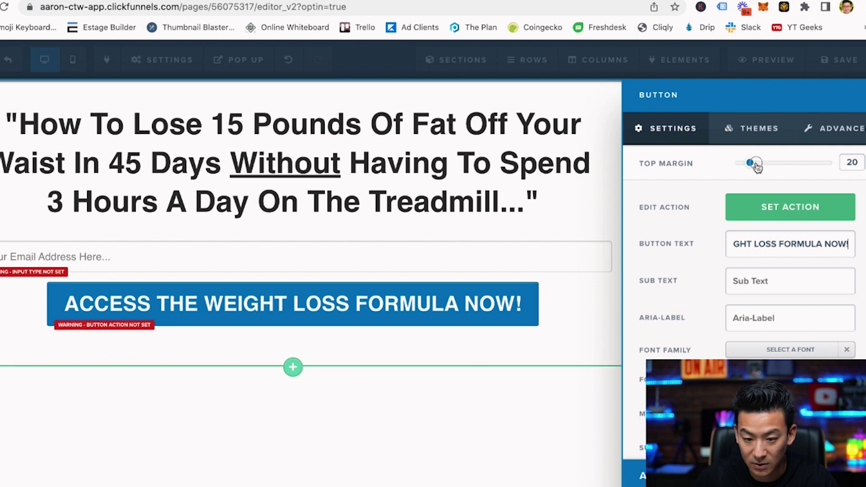
left_click(477, 236)
Set the email field's font size to 18.
left_click(476, 258)
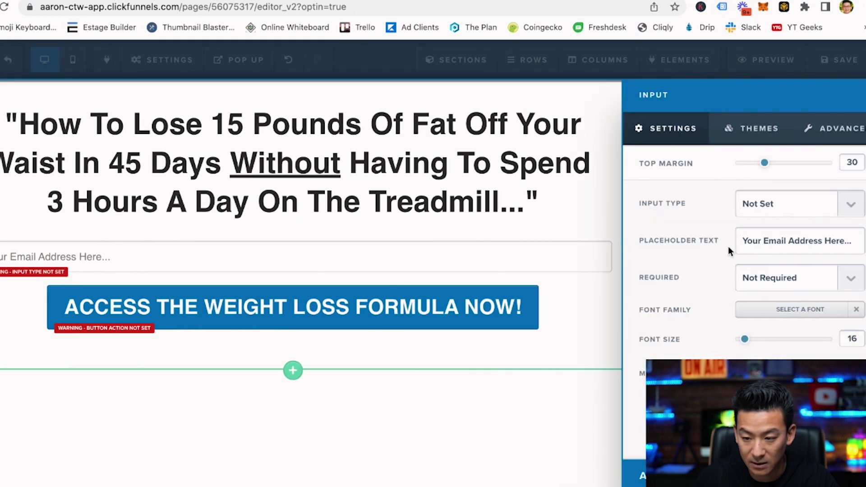
left_click_drag(745, 340, 747, 342)
left_click(579, 297)
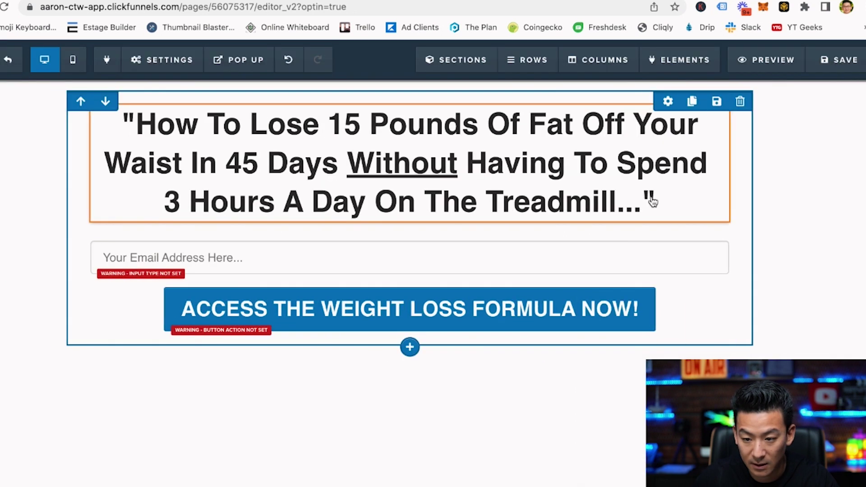
Adjust the opt-in row's settings so it narrows and the headline wraps to five lines.
left_click(668, 102)
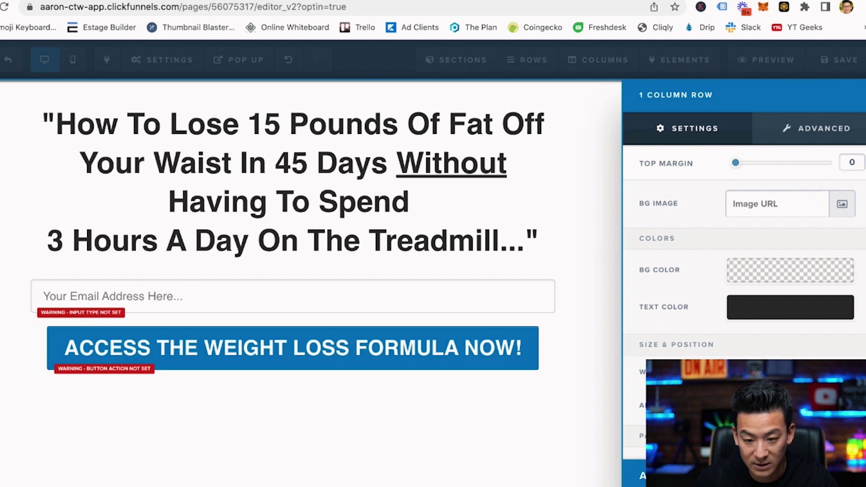
left_click(519, 249)
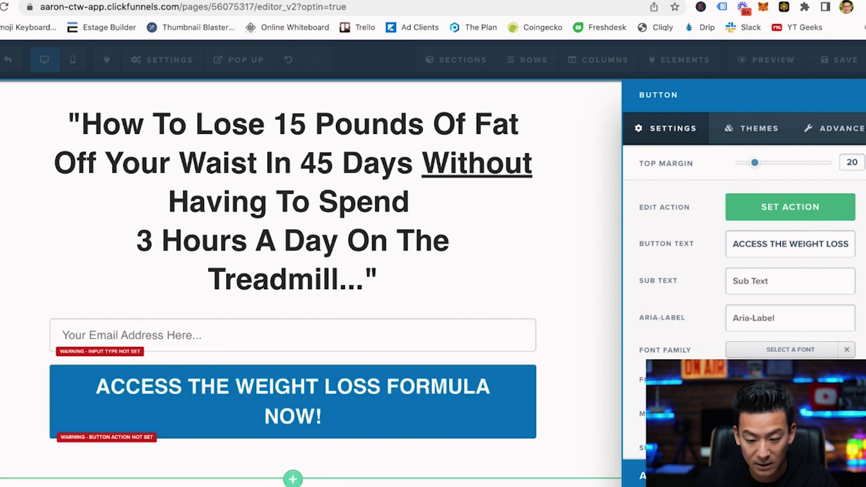
left_click(410, 283)
left_click(308, 175)
Rejoin the '3 Hours' line to 'Having To Spend' in the headline.
left_click(254, 240)
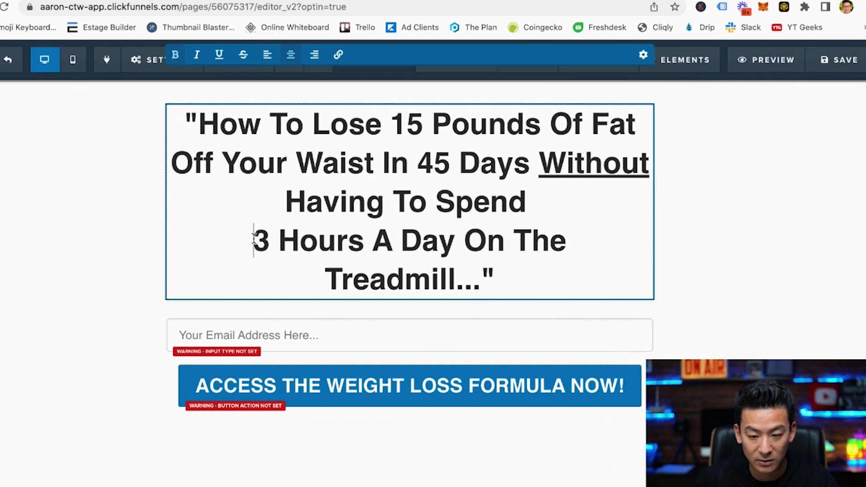
key("BackSpace")
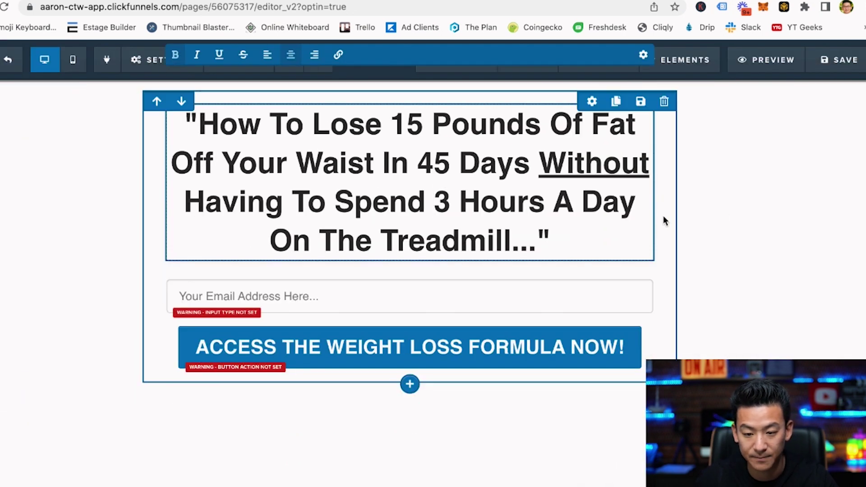
left_click(100, 293)
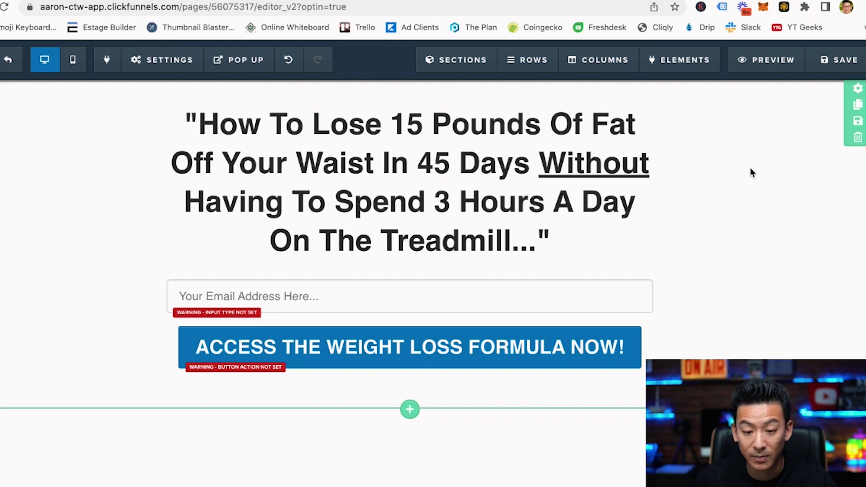
Give the opt-in section an opaque light grey background (#a2a2a2).
left_click(857, 88)
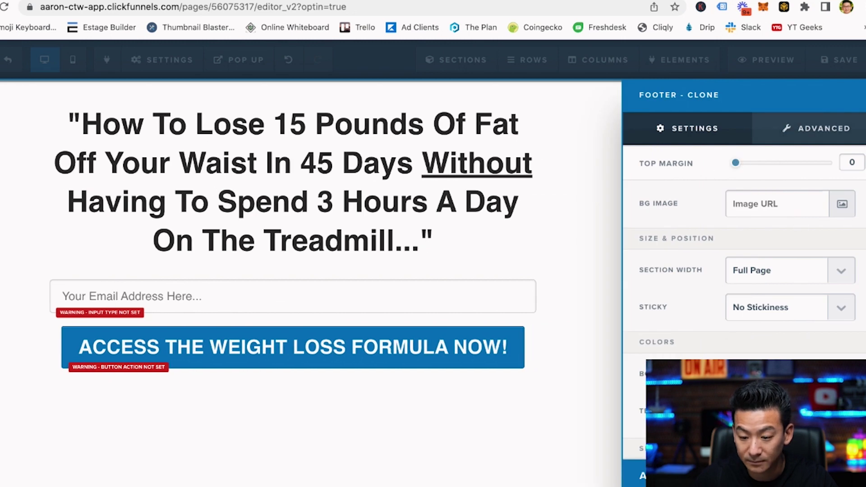
left_click(766, 373)
left_click_drag(749, 260, 743, 267)
left_click_drag(745, 322, 860, 322)
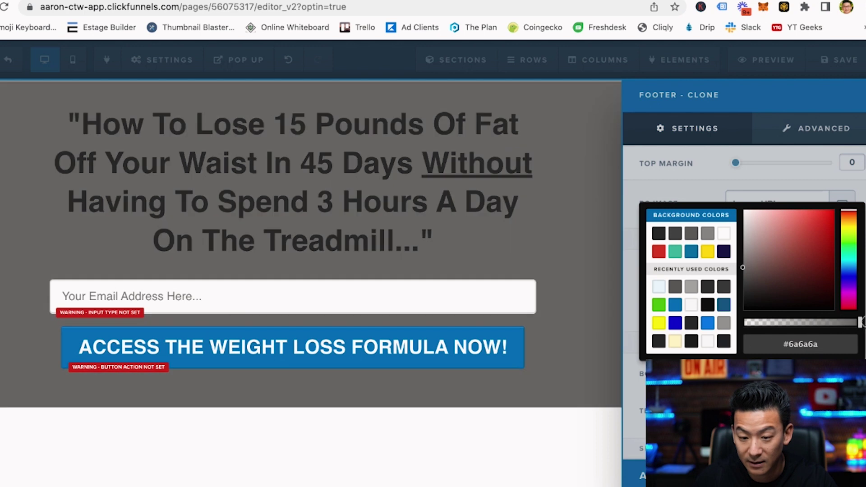
left_click_drag(743, 268, 737, 238)
left_click(518, 226)
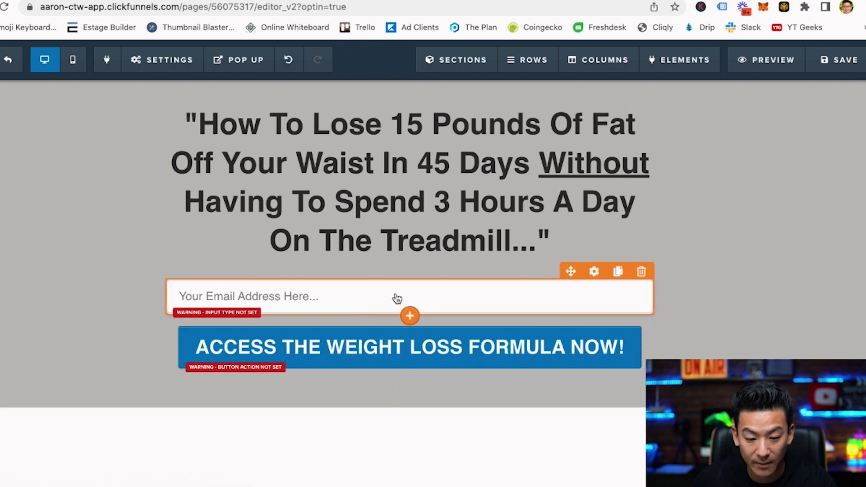
Set the input field's type to Email Address.
left_click(411, 297)
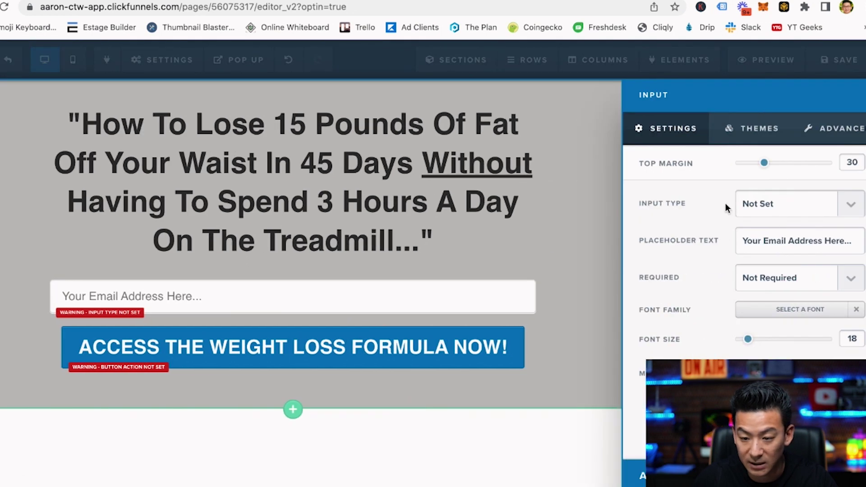
left_click(756, 205)
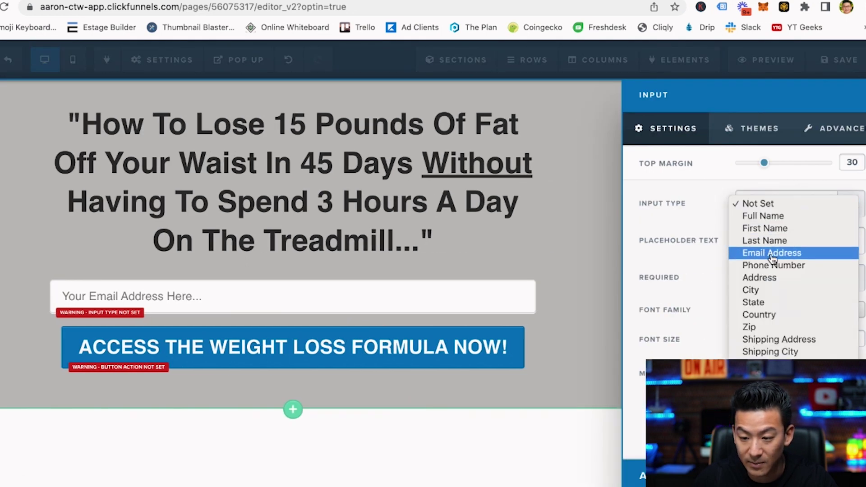
left_click(561, 275)
left_click(537, 246)
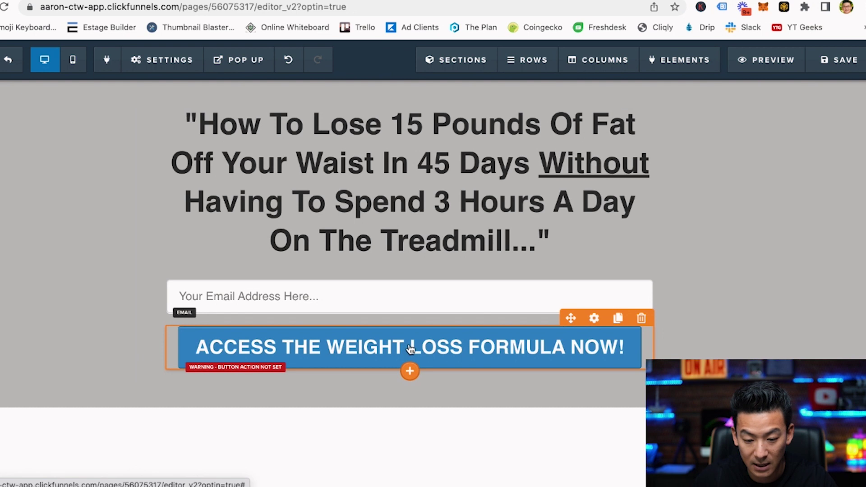
Set the sign-up button's action to submit the form.
left_click(410, 348)
left_click(781, 209)
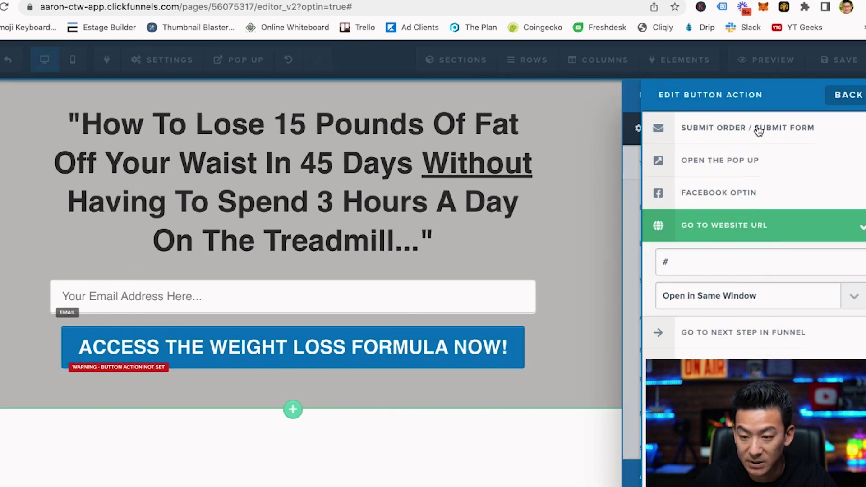
left_click(759, 131)
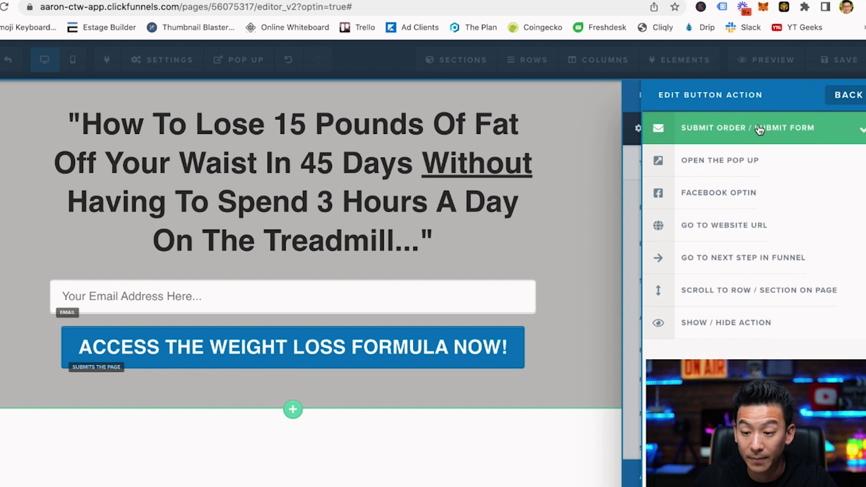
left_click(548, 370)
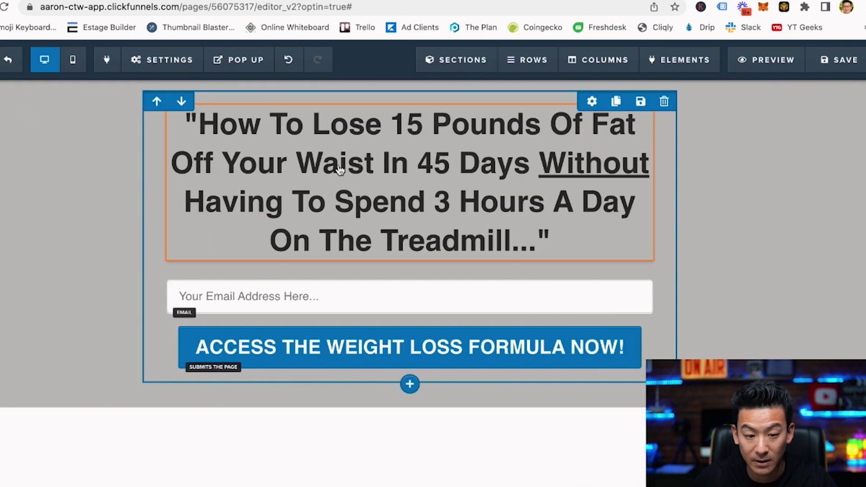
Integrate the page with Getresponse, using Add To Campaign on the Demo List.
left_click(160, 62)
left_click(171, 87)
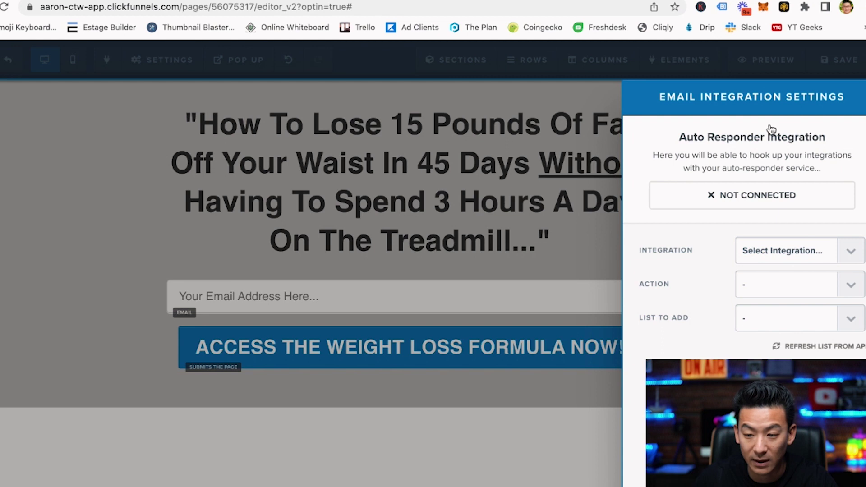
left_click(785, 252)
left_click(772, 300)
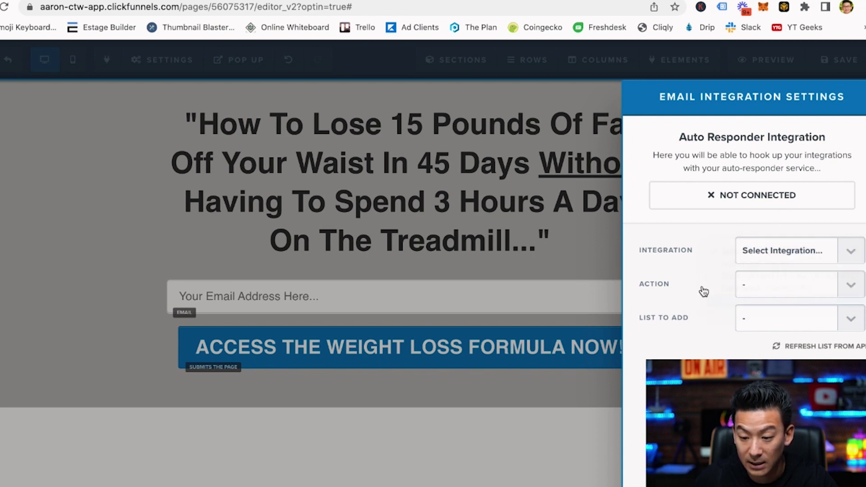
left_click(771, 289)
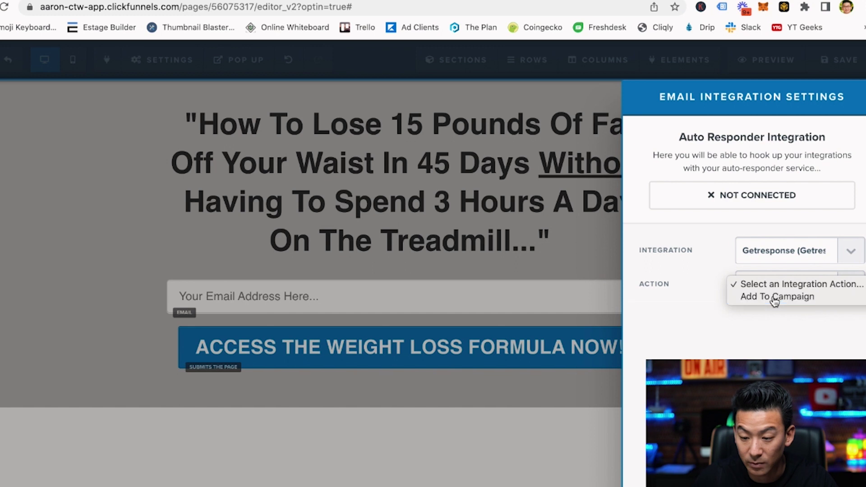
left_click(772, 298)
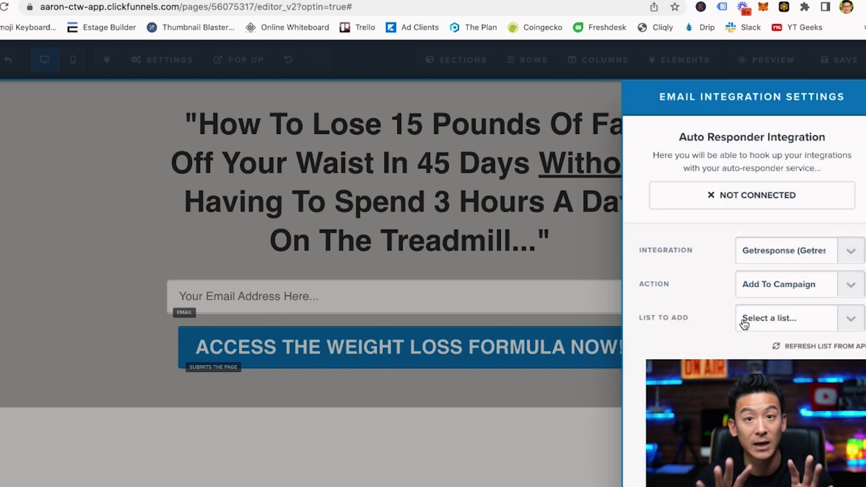
left_click(772, 321)
scroll(780, 339, "down", 5)
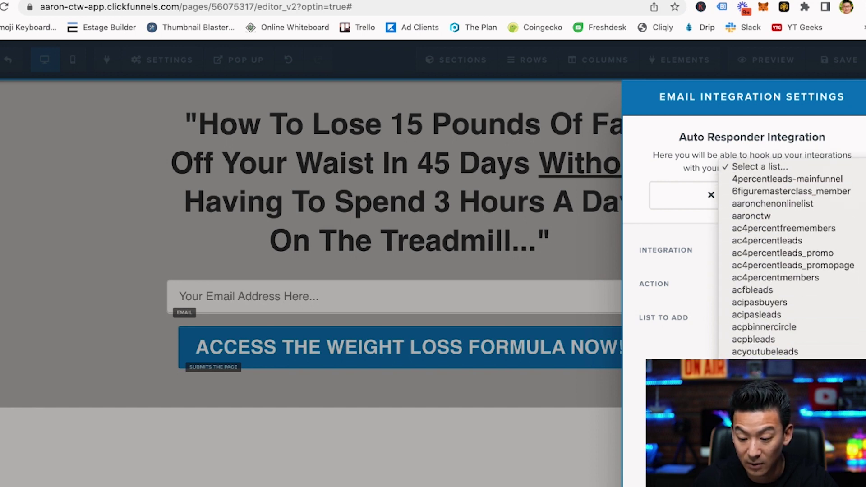
left_click(676, 280)
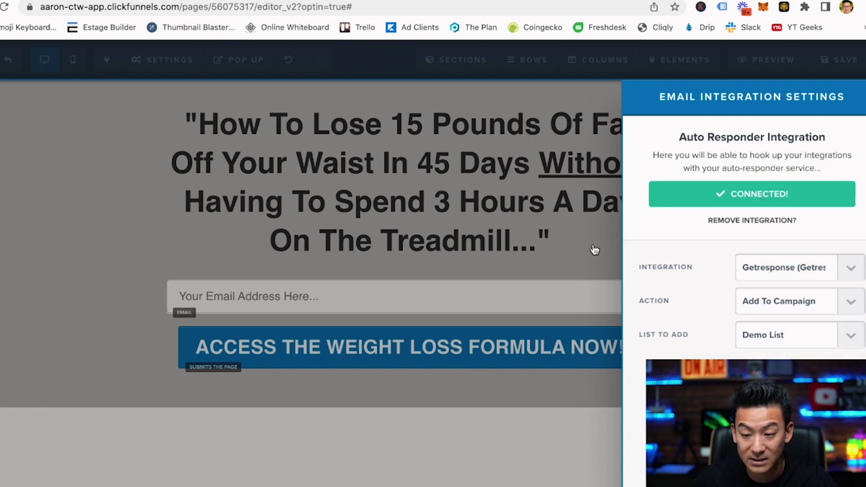
left_click(570, 248)
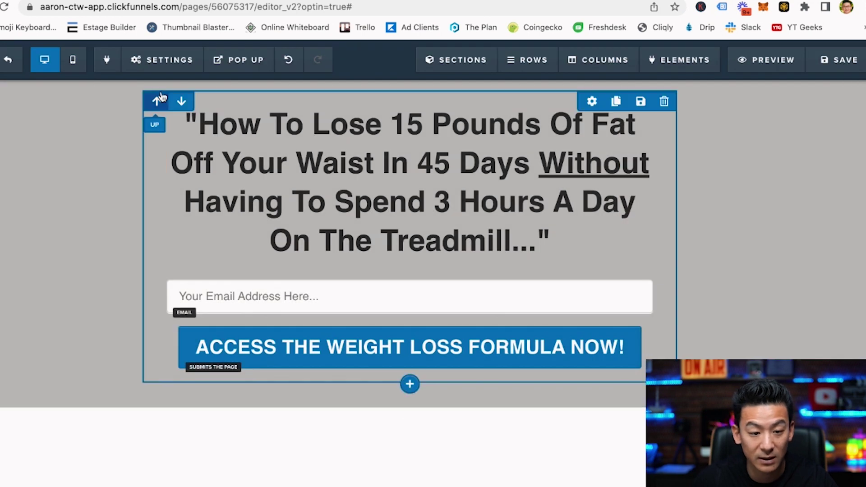
In General settings, verify the on-submit redirect URL is theinvinciblemarketer.com/6figures.
mouse_move(153, 61)
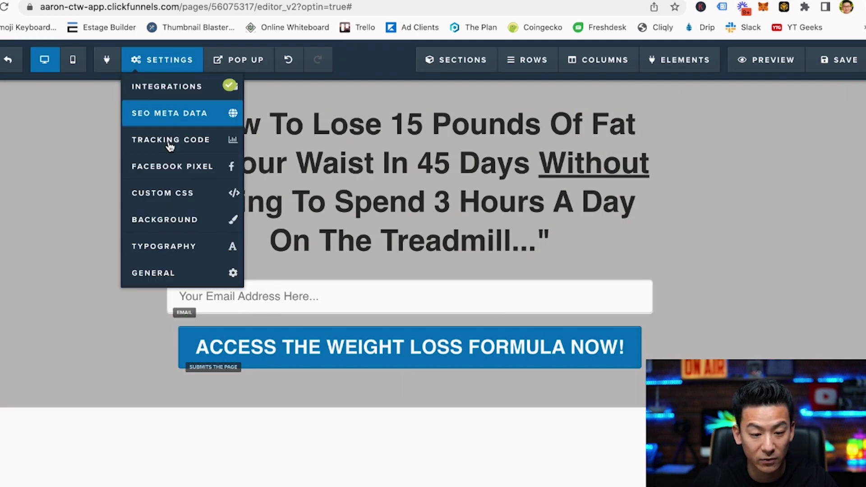
left_click(178, 273)
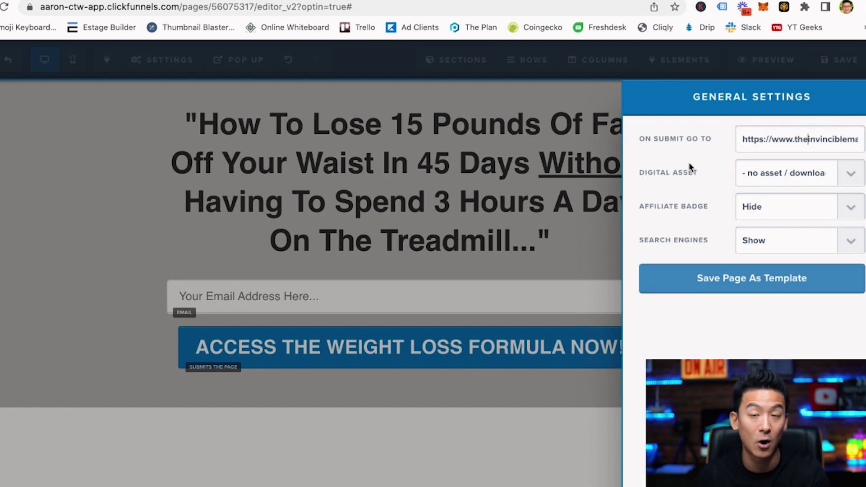
key("Right")
key("Right")
key("Right")
key("Right")
key("Right")
key("Right")
key("Right")
key("Right")
key("Right")
key("Right")
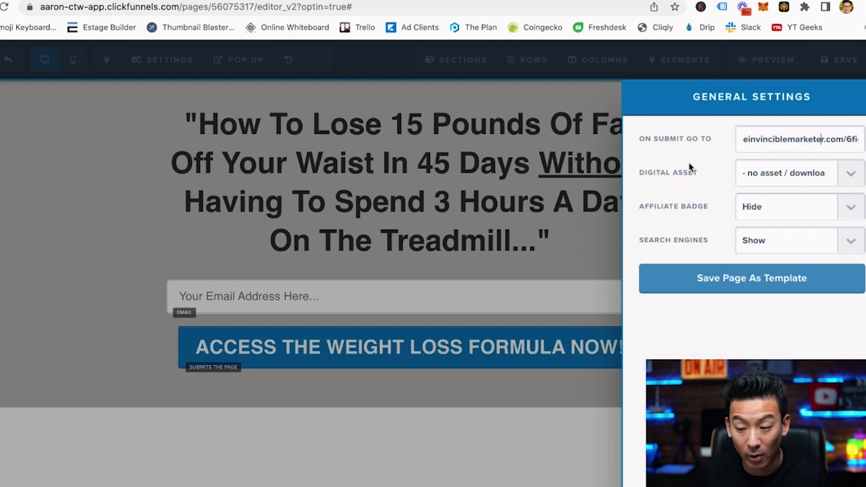
key("Right")
key("Right")
key("Right")
key("Right")
key("Right")
key("Right")
key("Right")
key("Right")
key("Right")
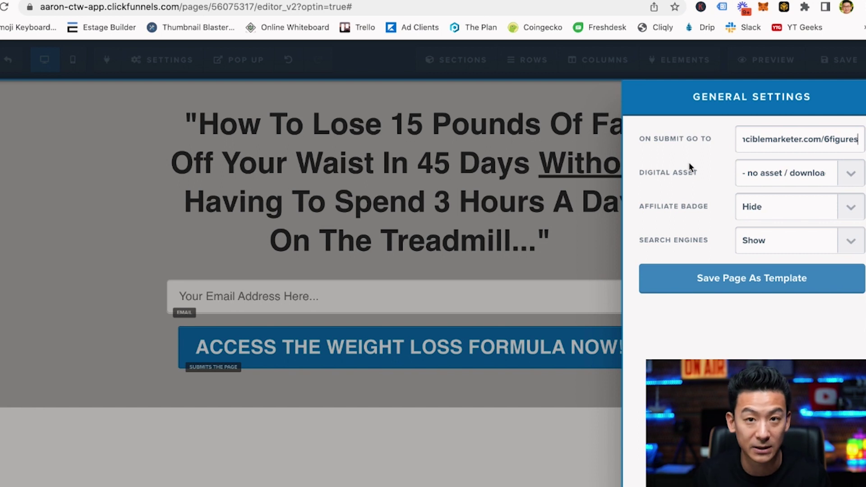
Close the settings panel, save the opt-in page, and open its live preview.
left_click(547, 213)
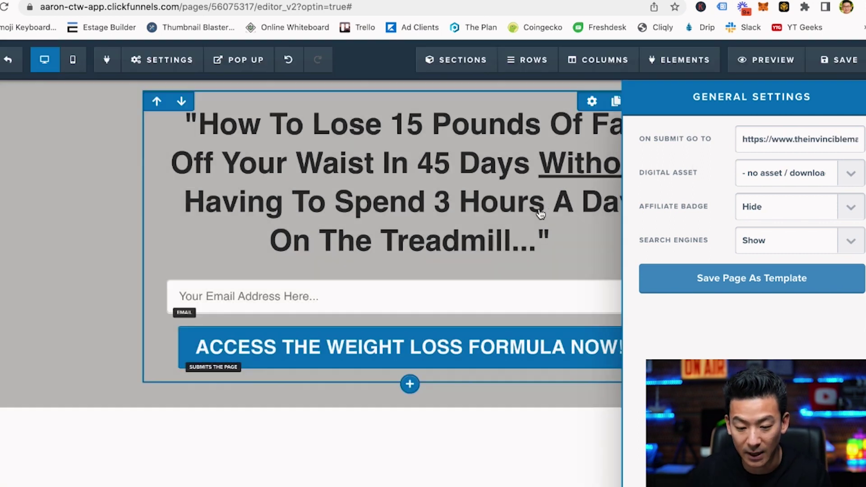
left_click(838, 60)
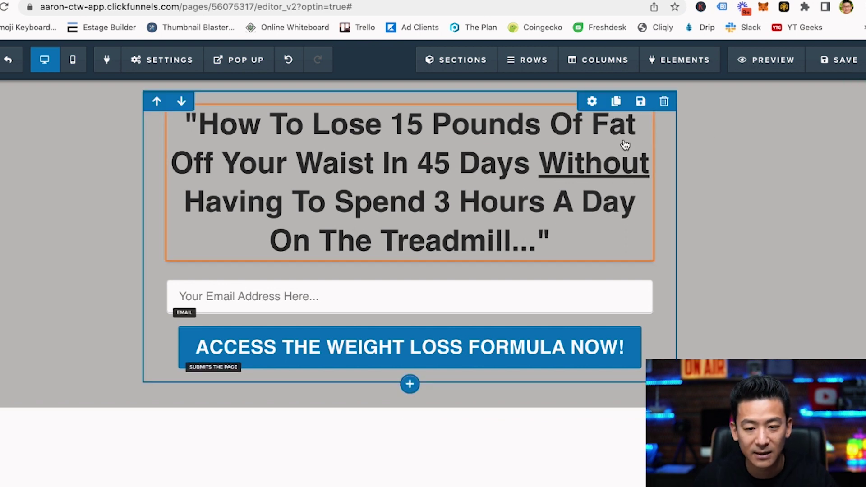
left_click(767, 62)
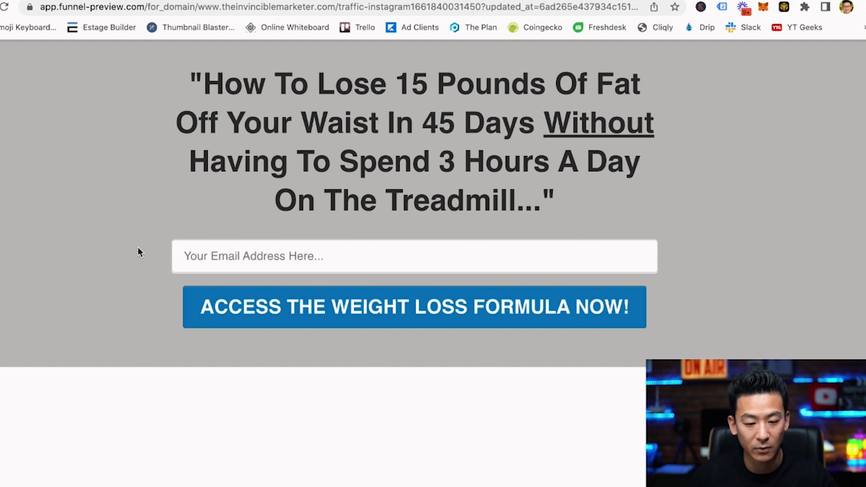
Enter a test email address into the preview page's email field.
left_click(211, 255)
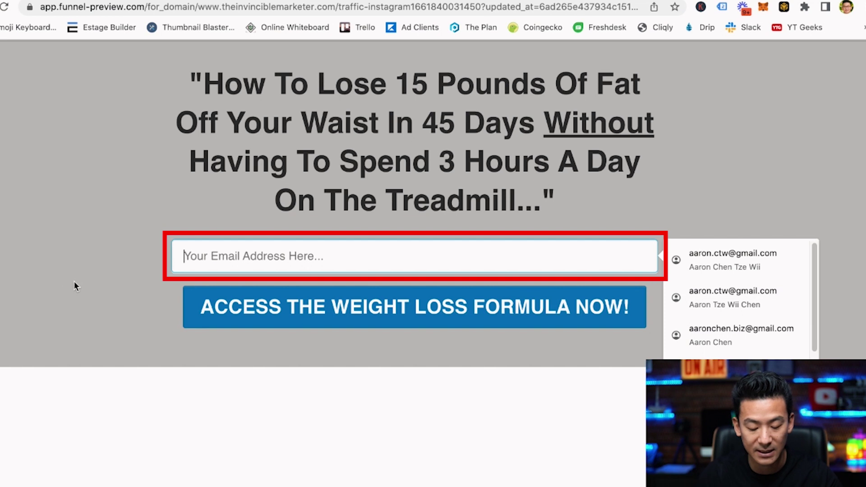
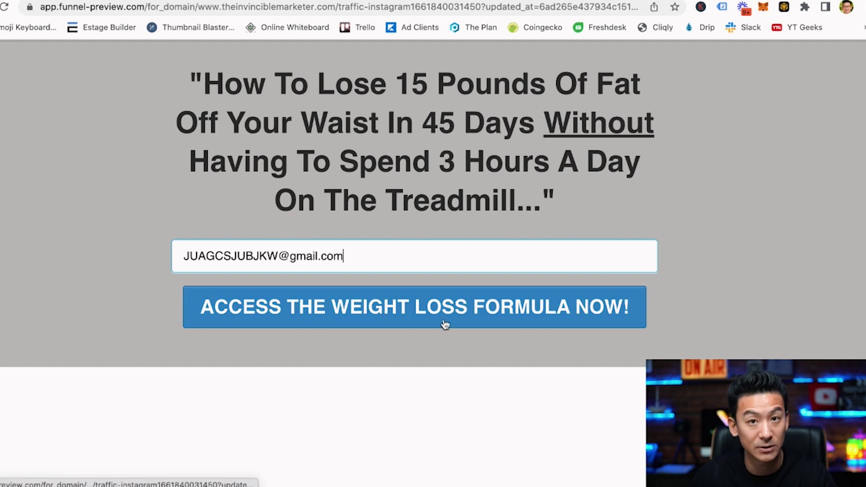
left_click(410, 382)
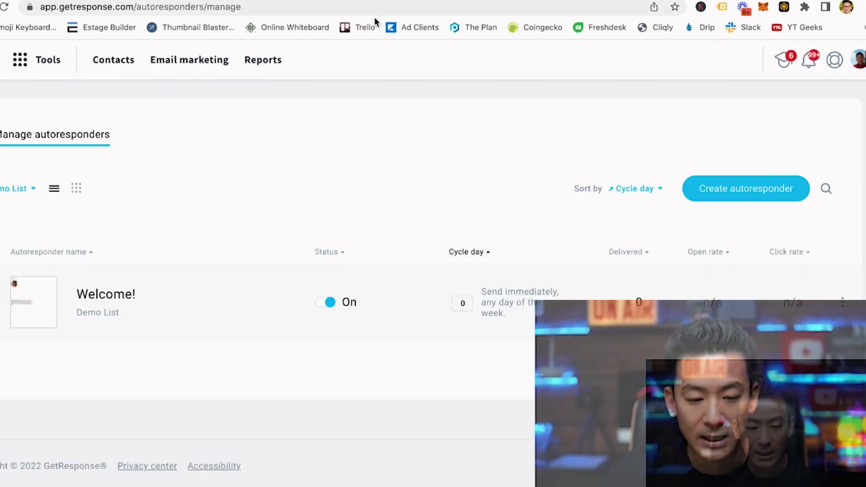
Open the Top Influencer Marketing Platforms article from the 'influencer networks' Google results.
left_click(374, 18)
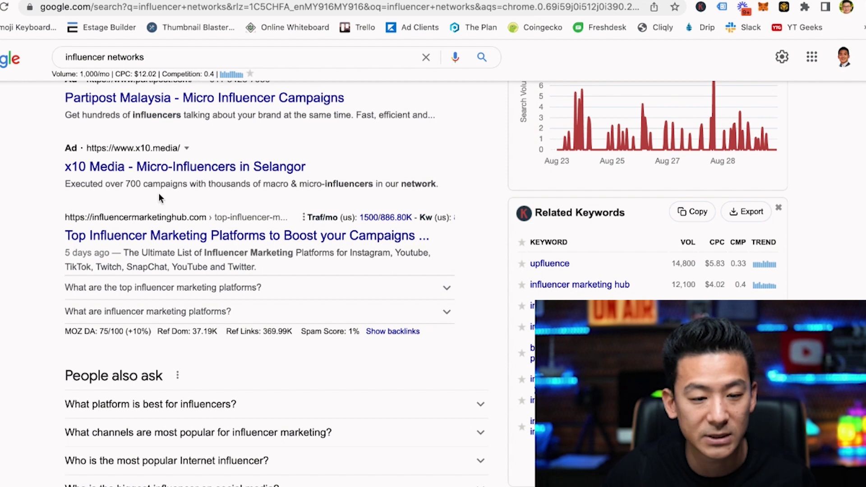
scroll(159, 193, "up", 7)
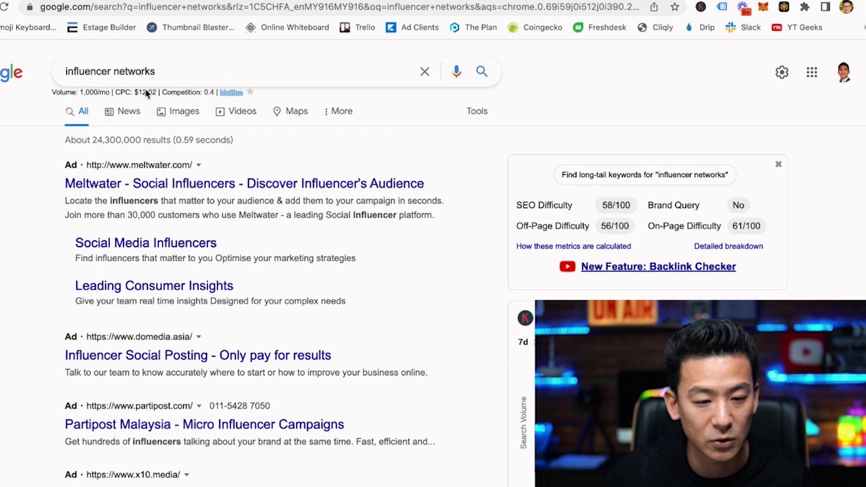
scroll(120, 307, "down", 9)
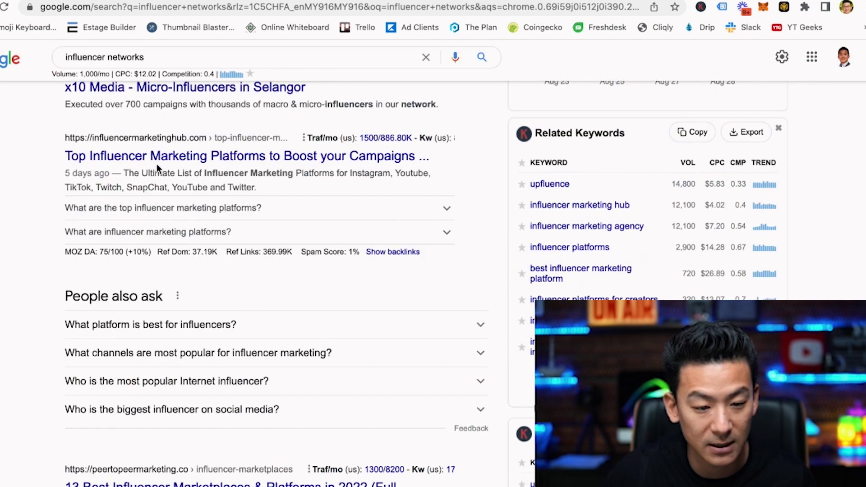
left_click(198, 162)
scroll(106, 251, "down", 5)
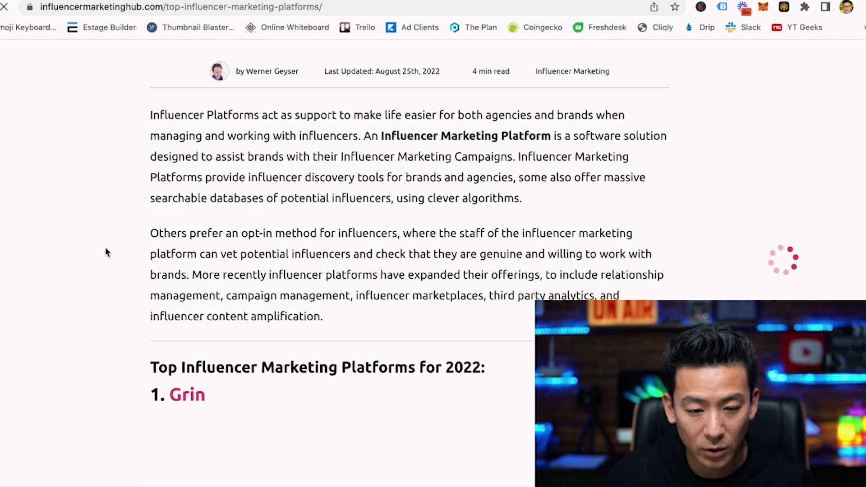
scroll(111, 248, "down", 4)
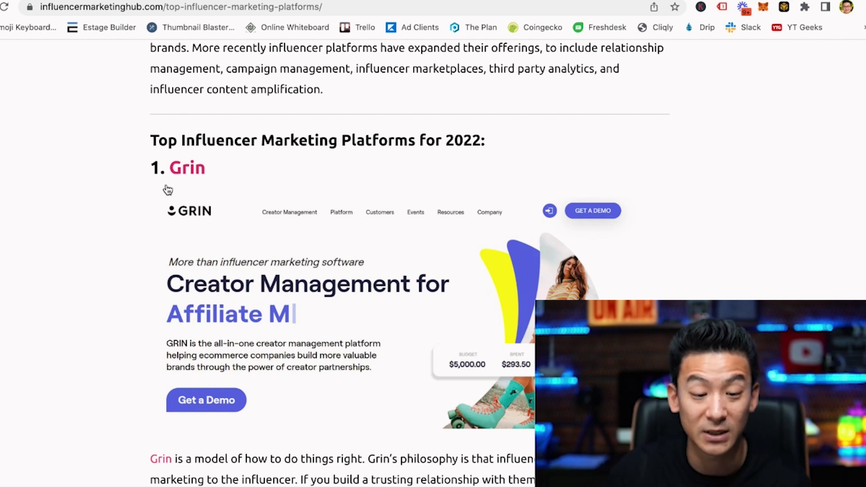
scroll(99, 244, "down", 15)
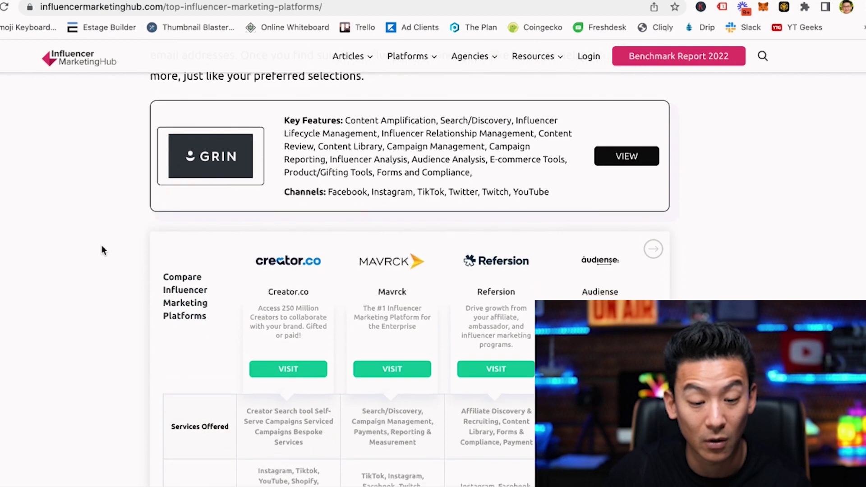
scroll(101, 247, "down", 10)
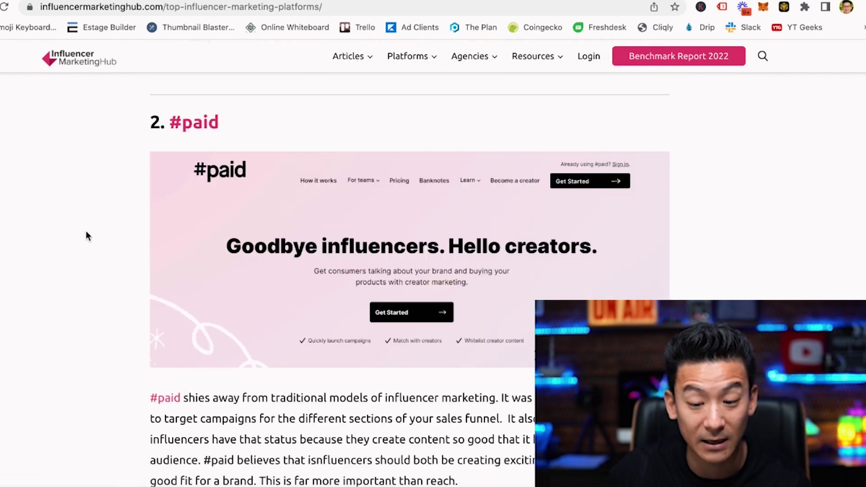
scroll(89, 230, "down", 15)
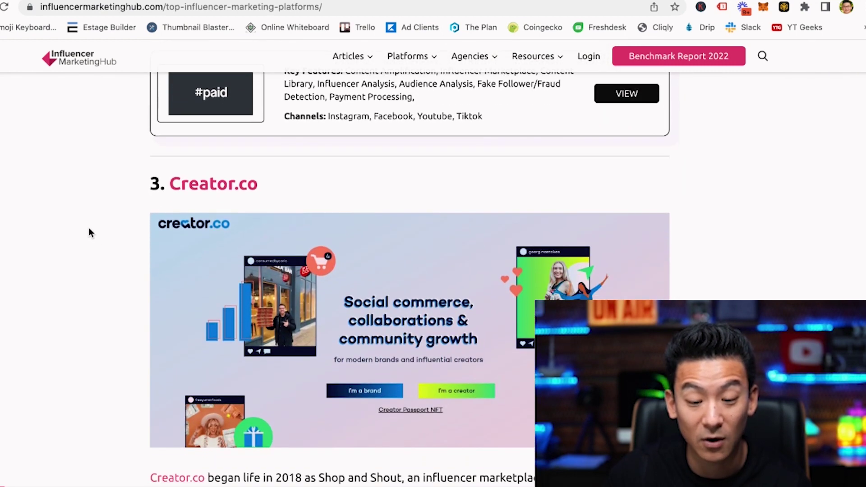
scroll(88, 232, "down", 15)
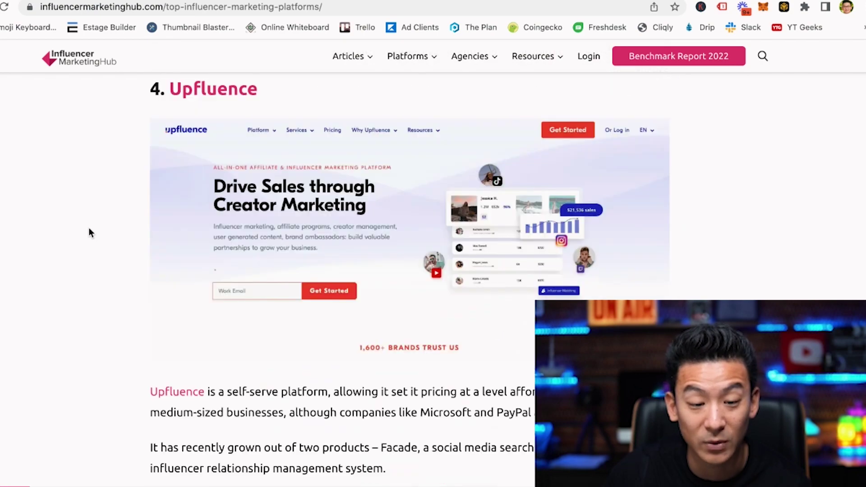
scroll(90, 232, "down", 15)
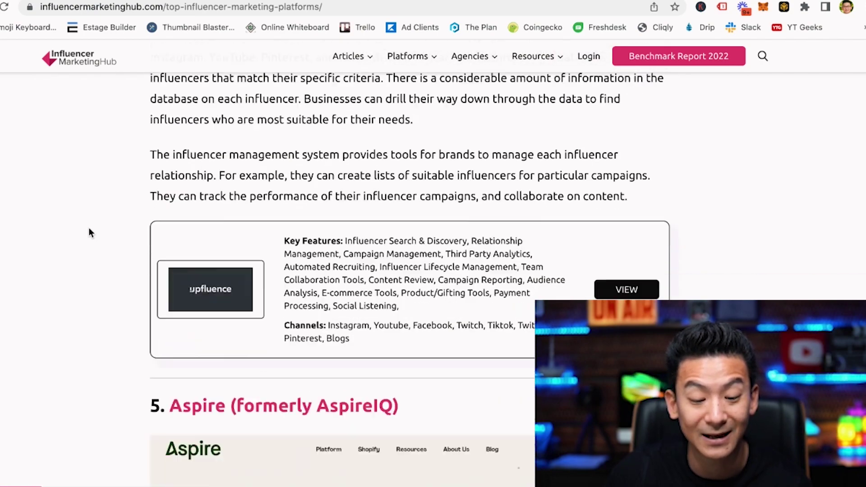